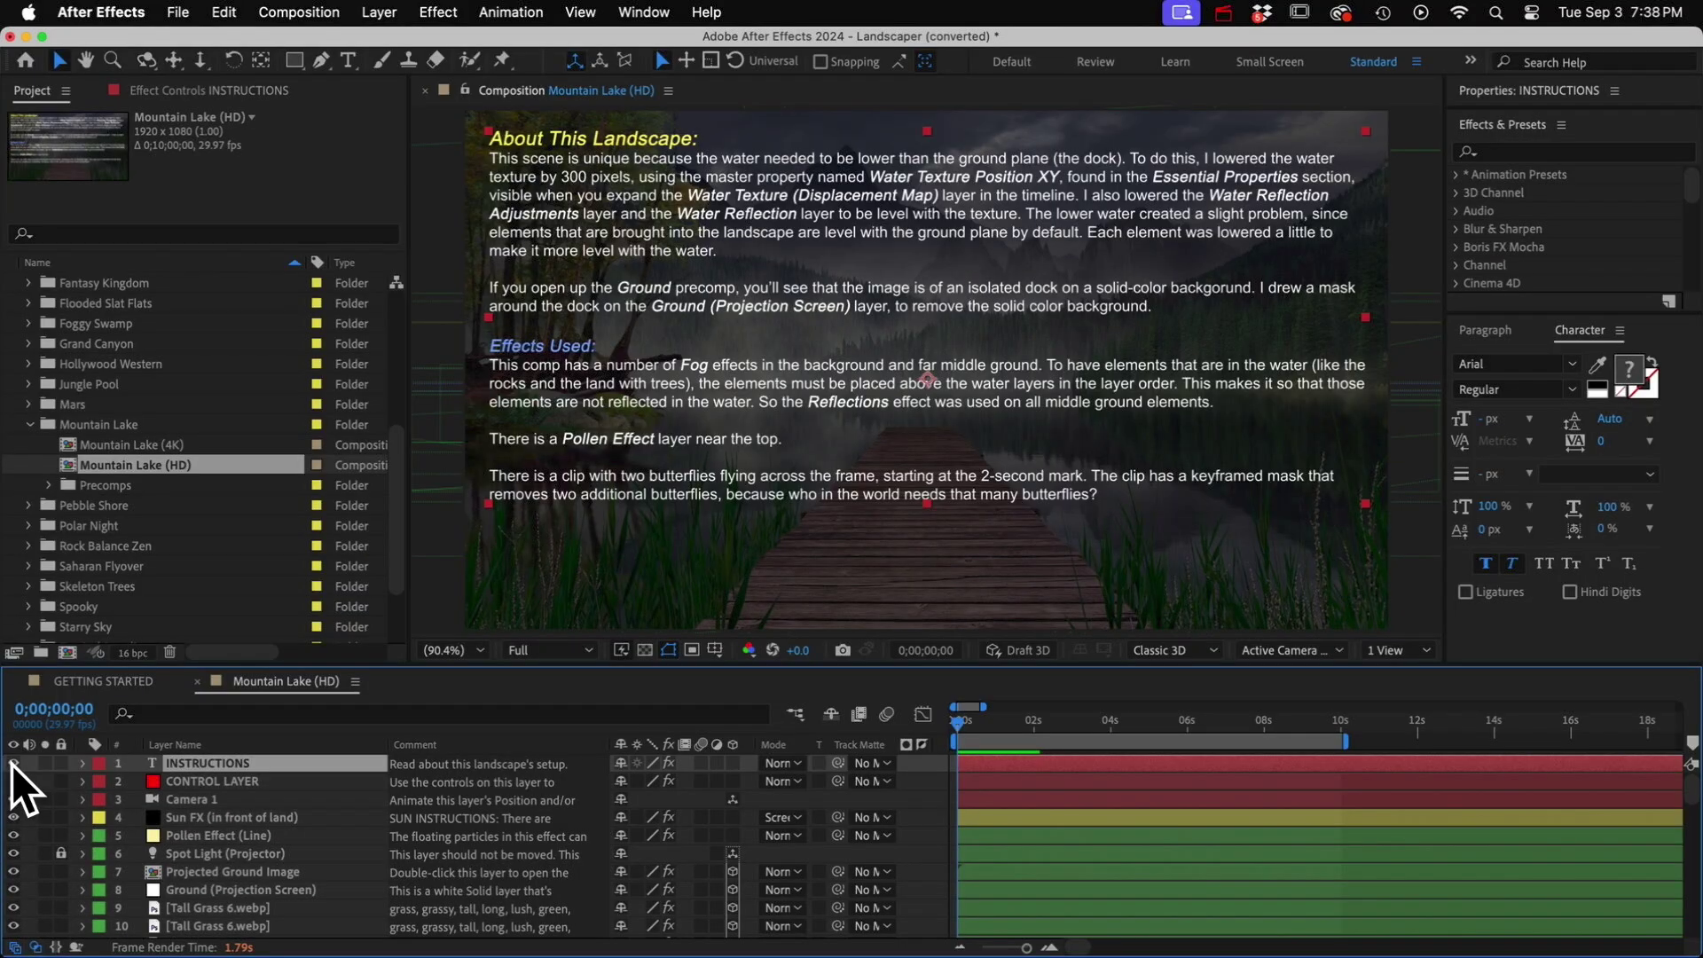
Step: Toggle the INSTRUCTIONS layer, close the Mountain Lake (HD) comp, and select GETTING STARTED in the Project panel
click(13, 764)
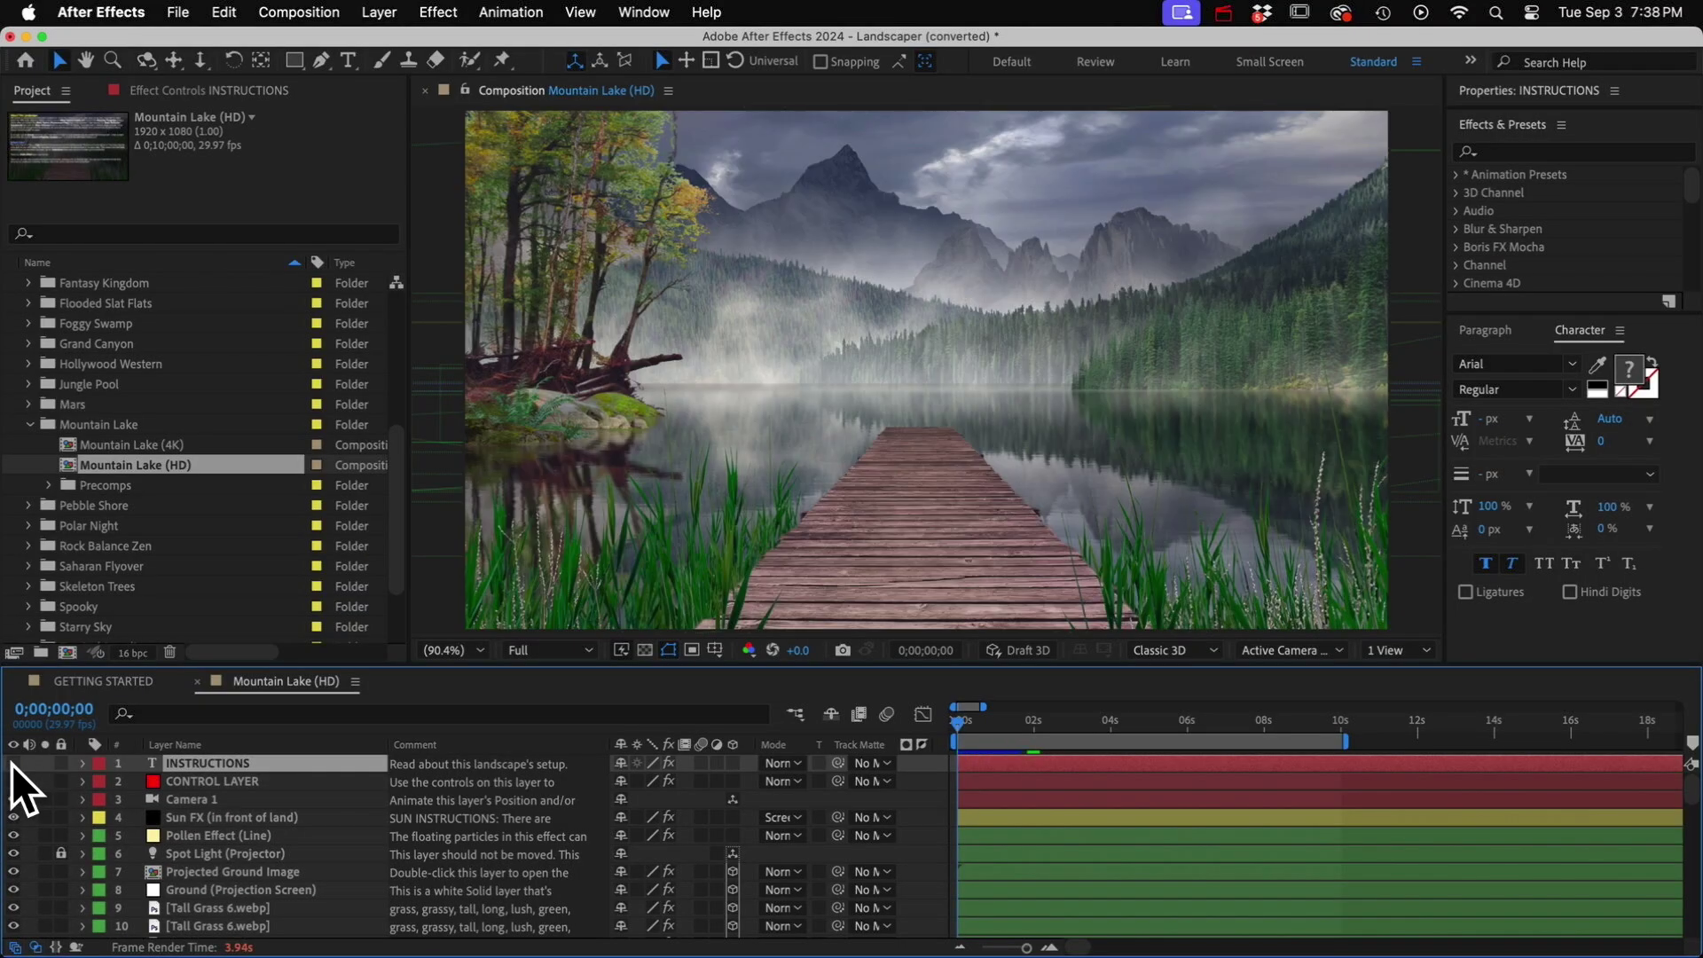
click(12, 763)
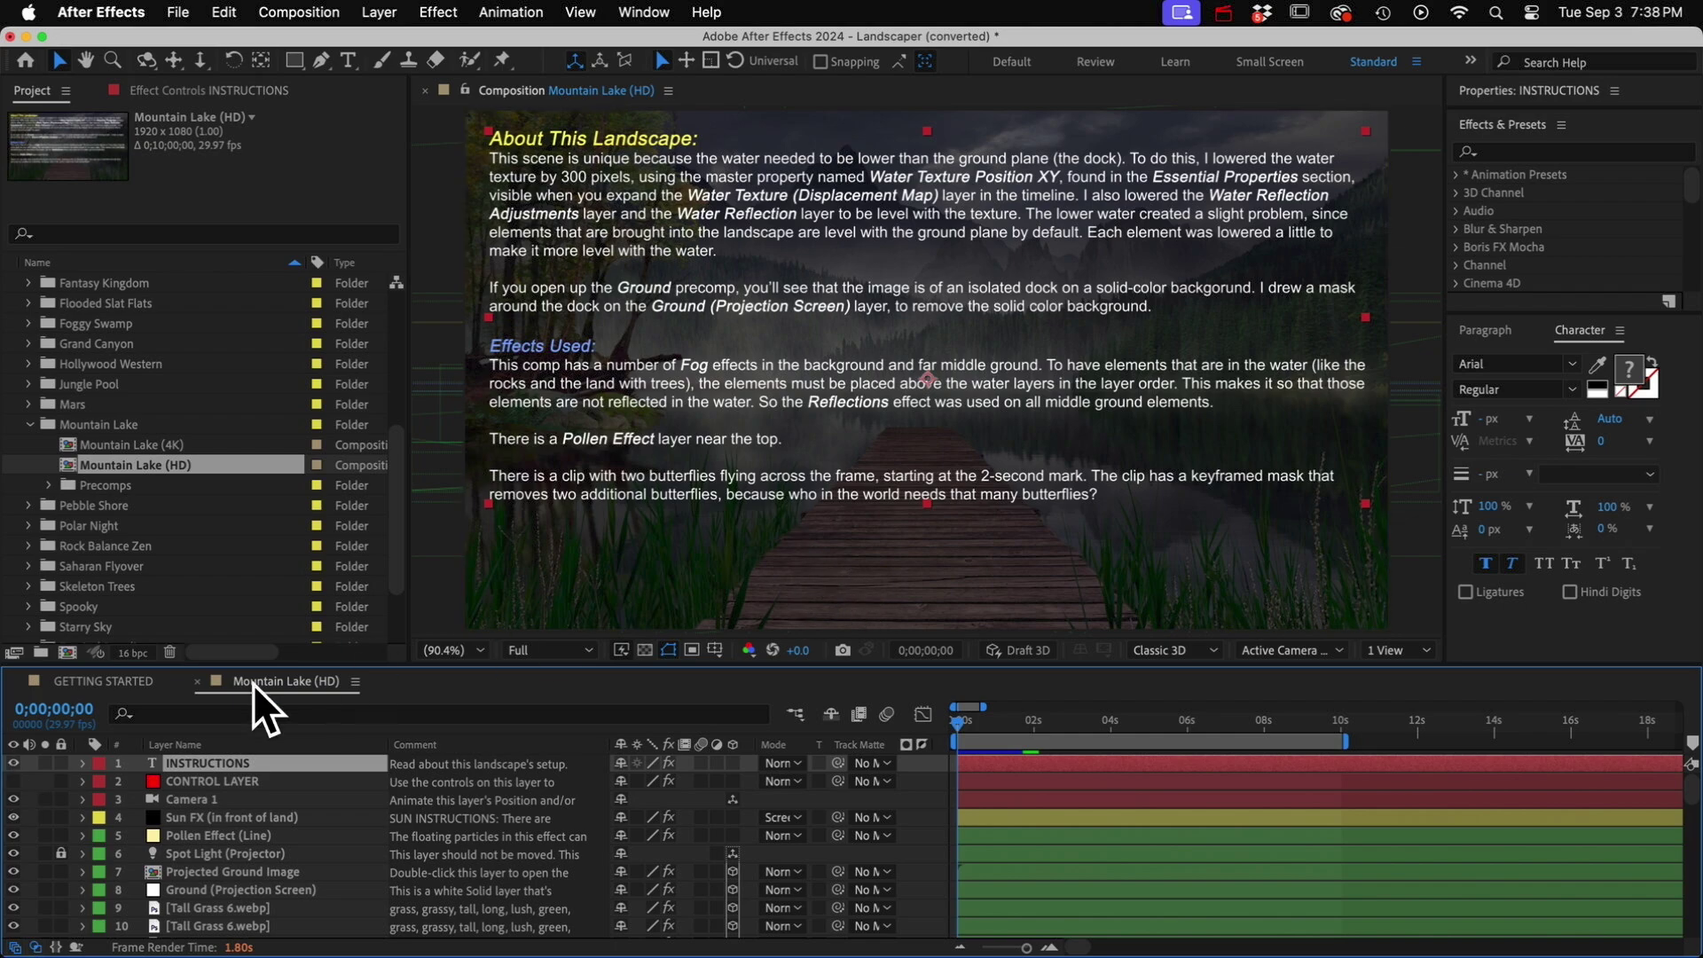
click(199, 681)
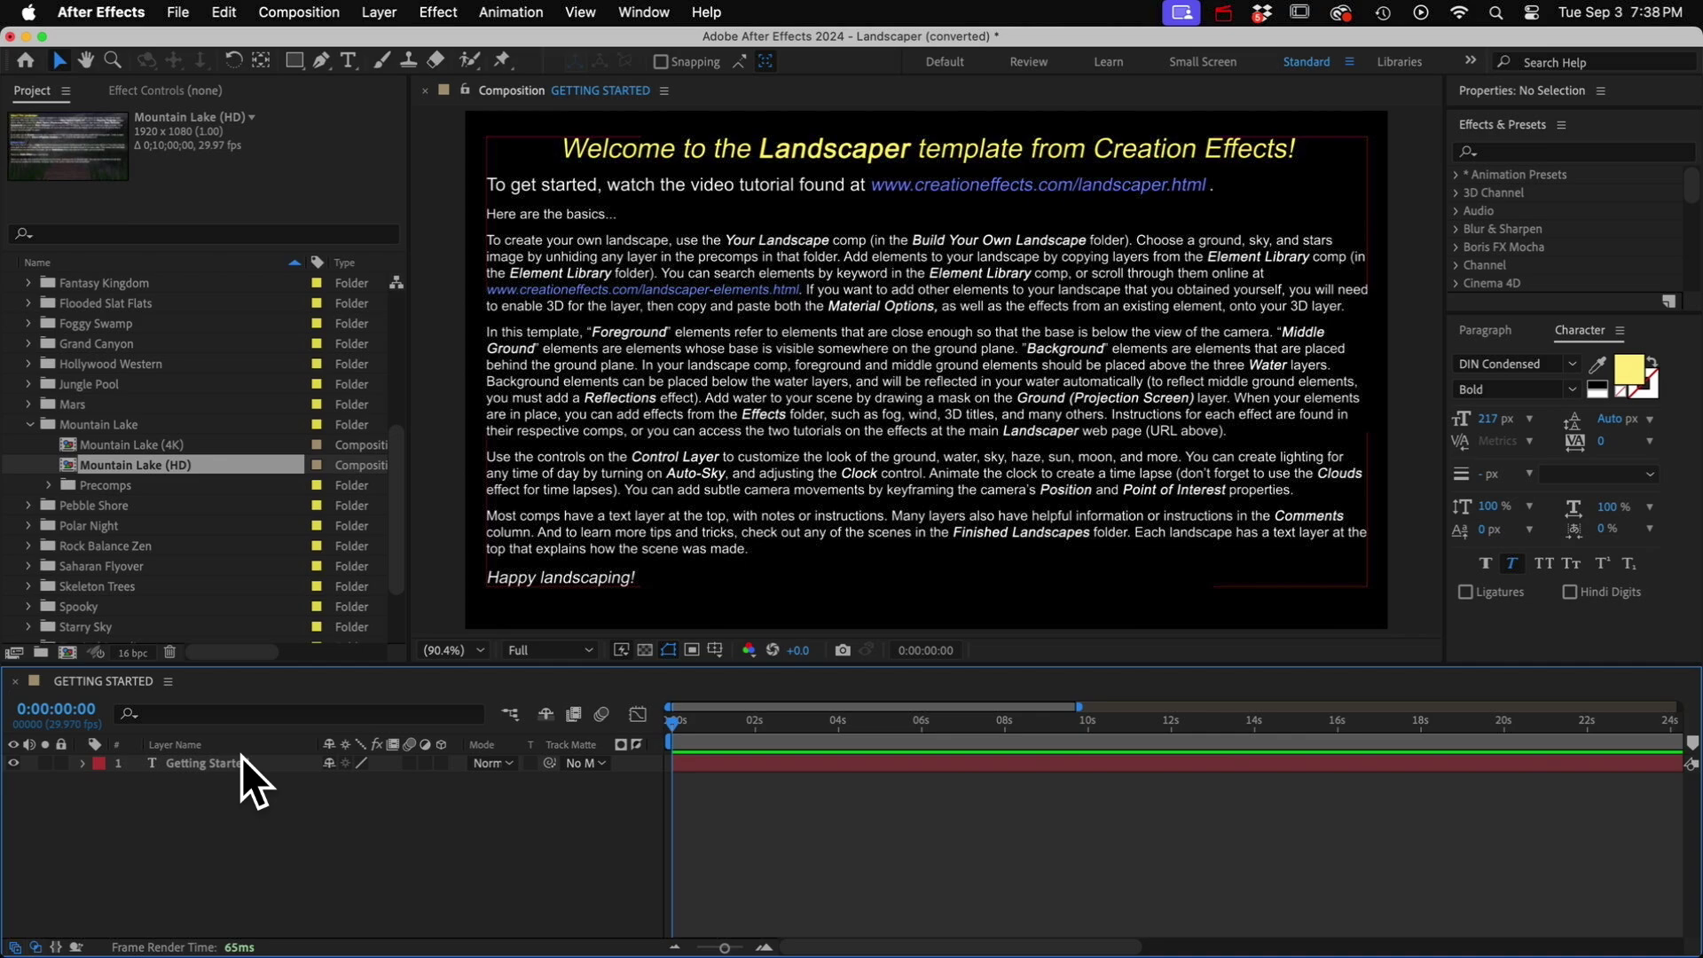
scroll(187, 532, up, 10)
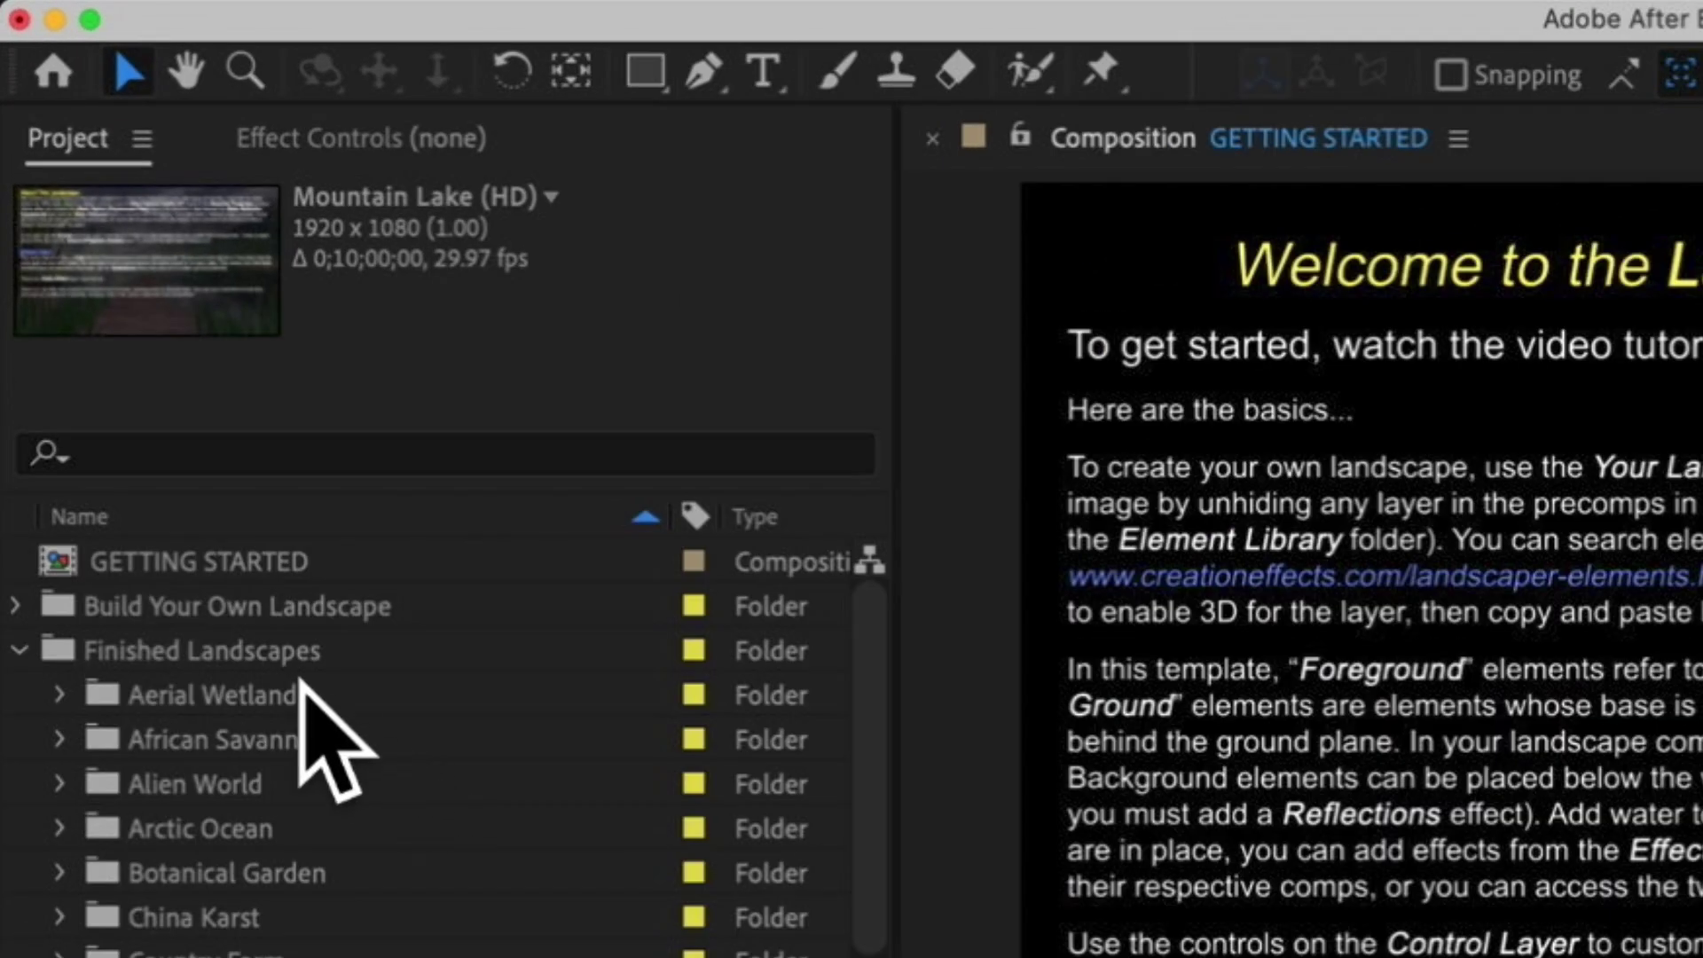
click(81, 280)
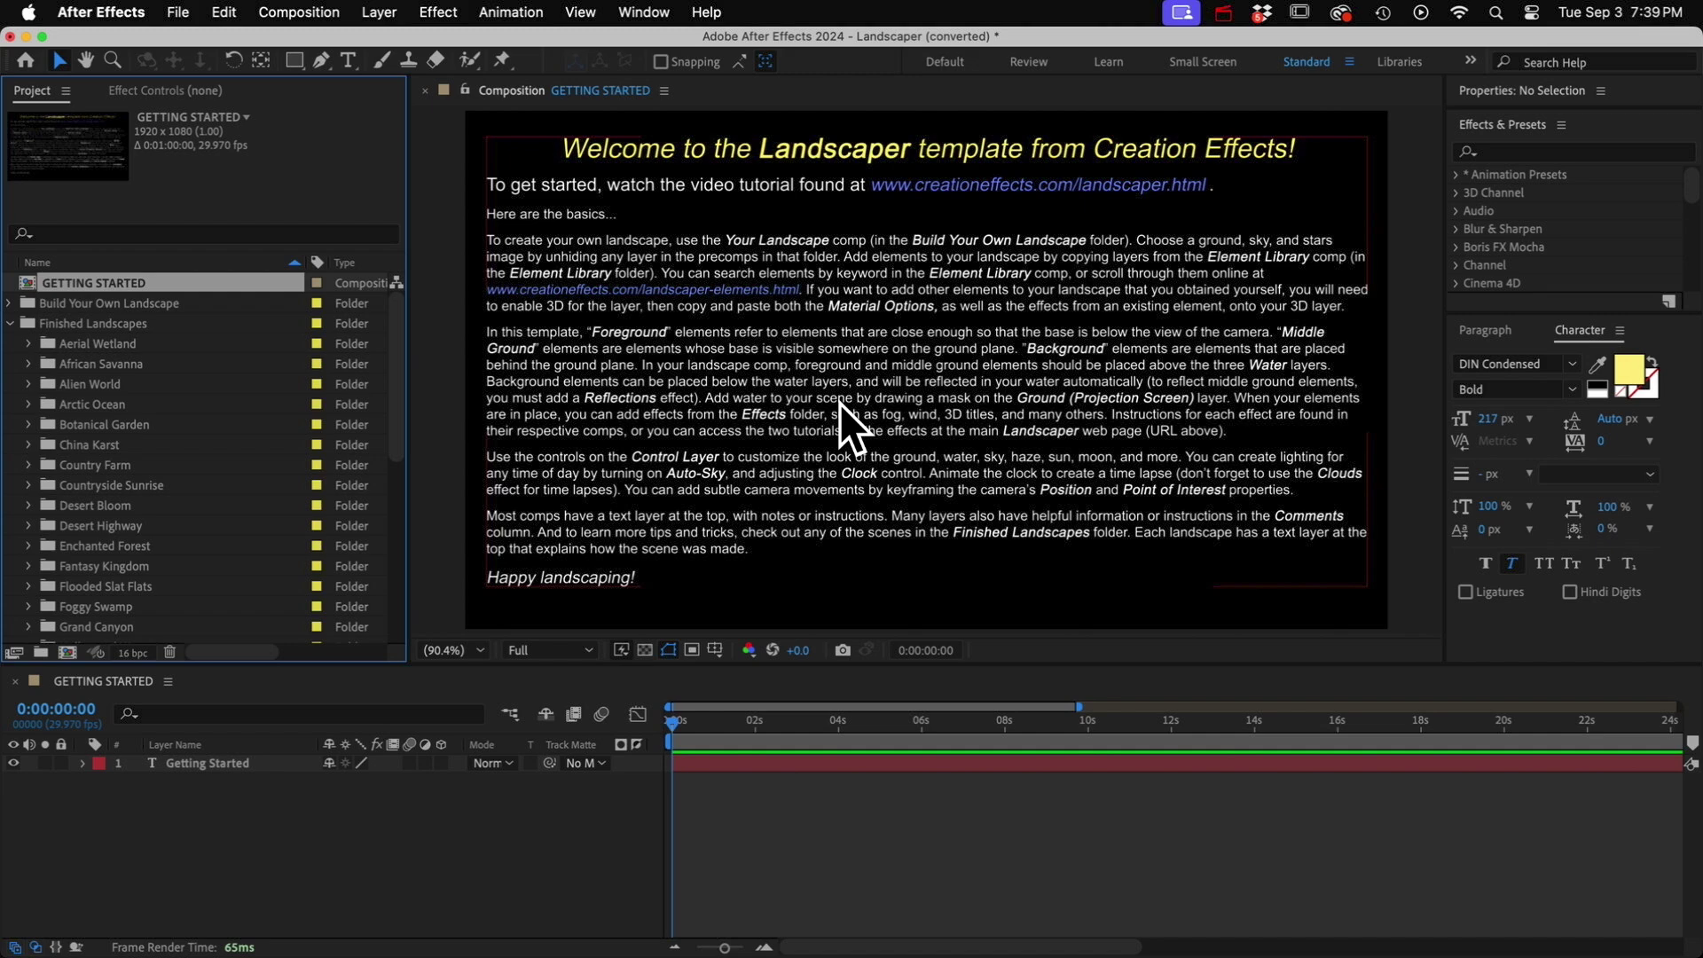
Step: Hide the Getting Started text layer and add a paragraph text layer reading 'Instructions'
click(13, 763)
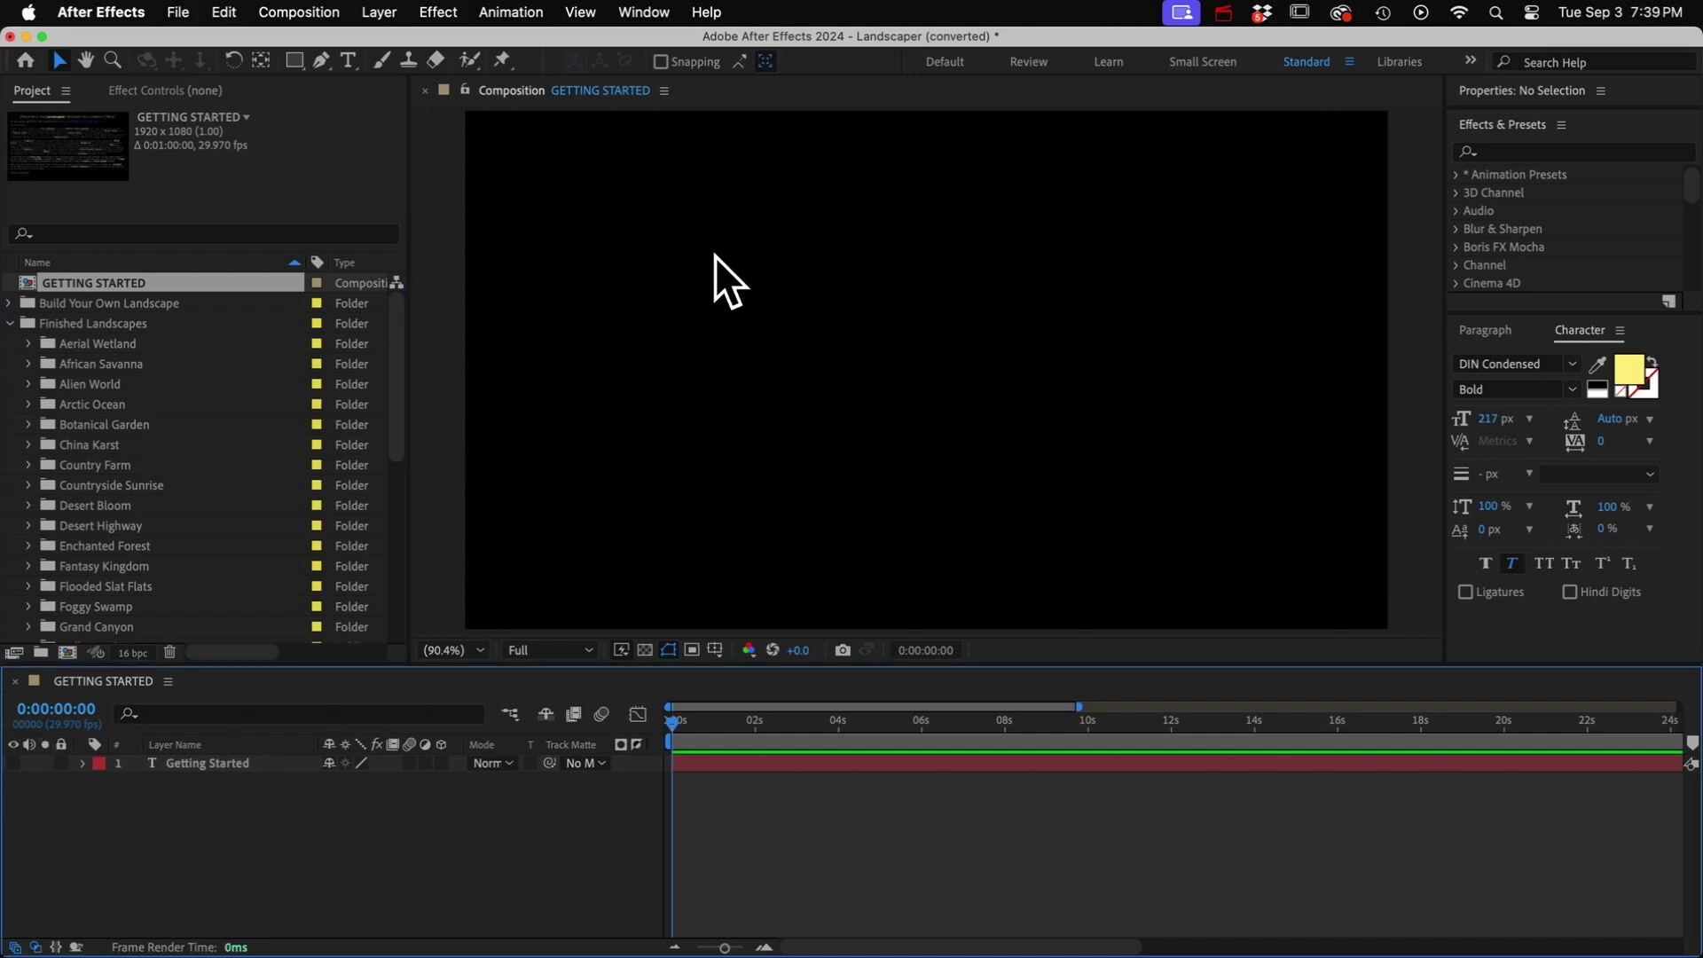
click(347, 60)
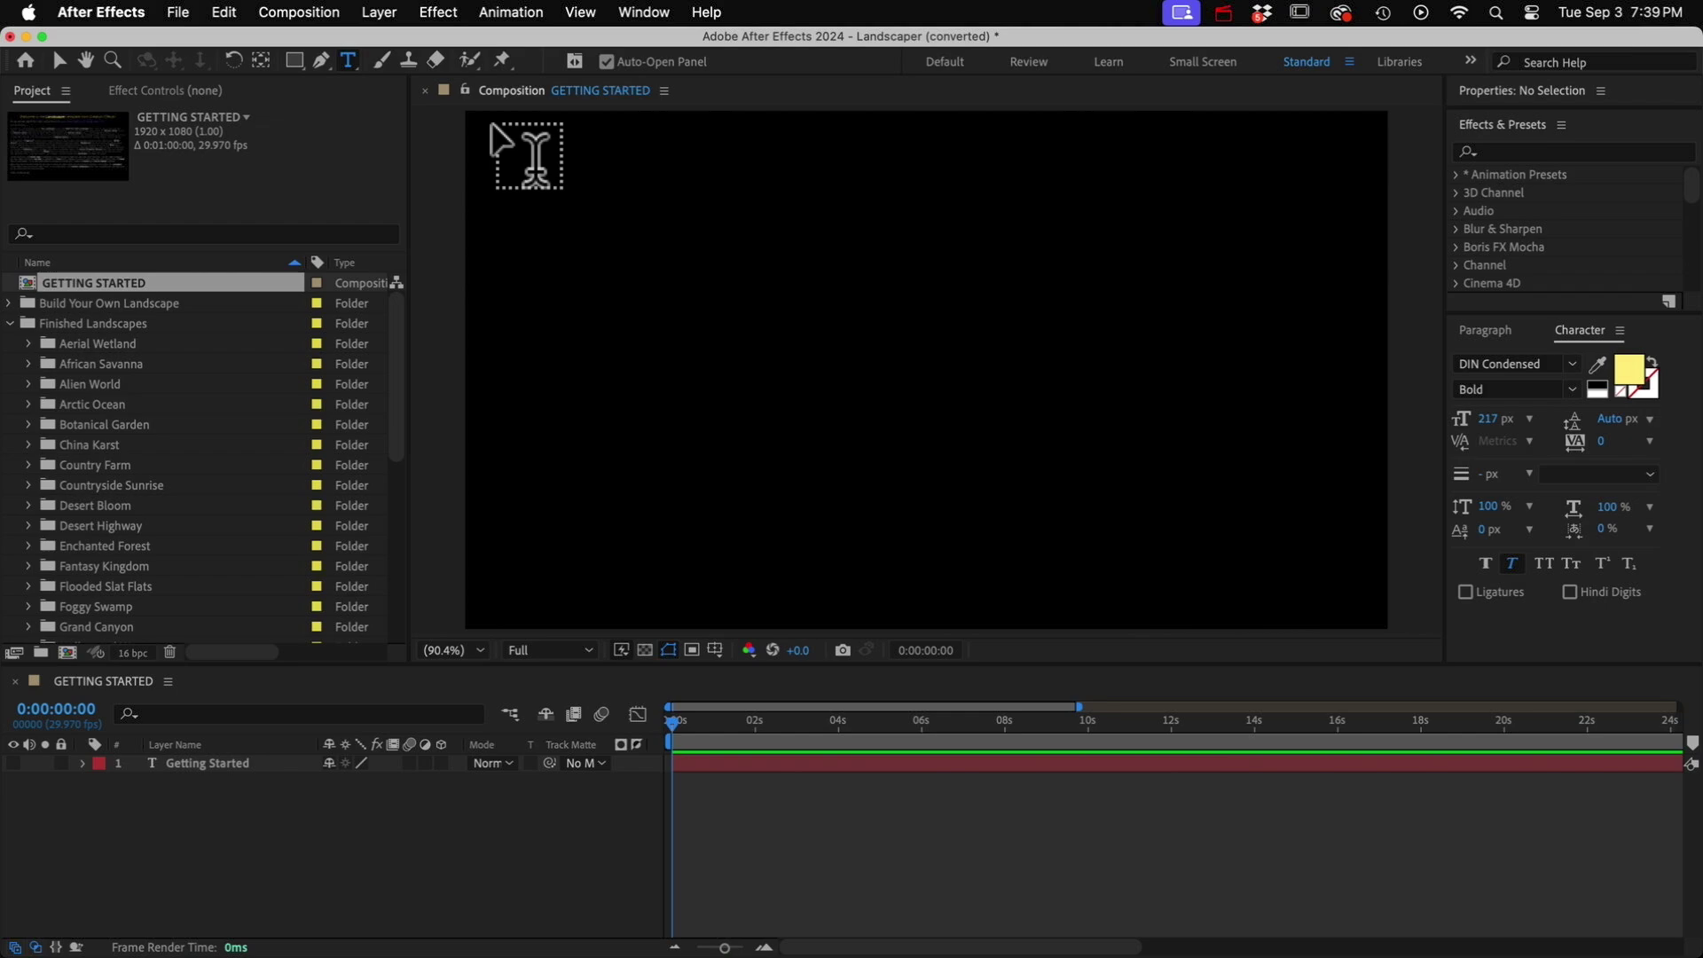
drag(493, 125, 1357, 607)
text(Instructions)
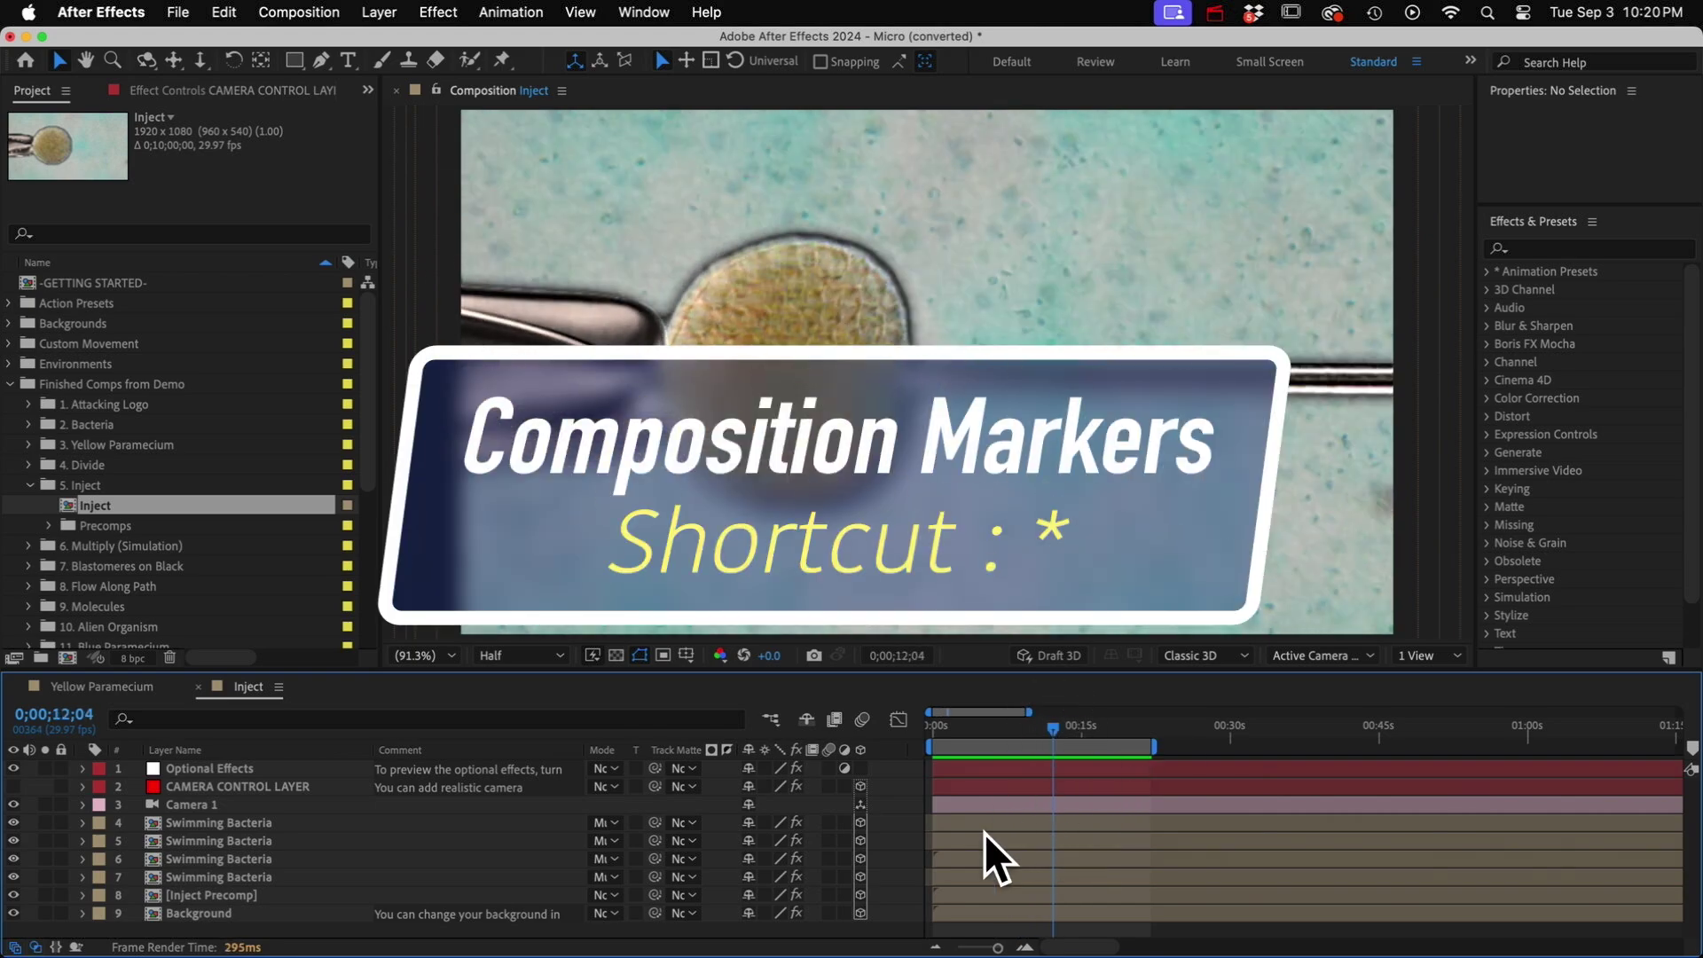
Step: Add a composition marker at the current time with the comment 'This is a compos'
key(KP_Multiply)
double_click(1054, 753)
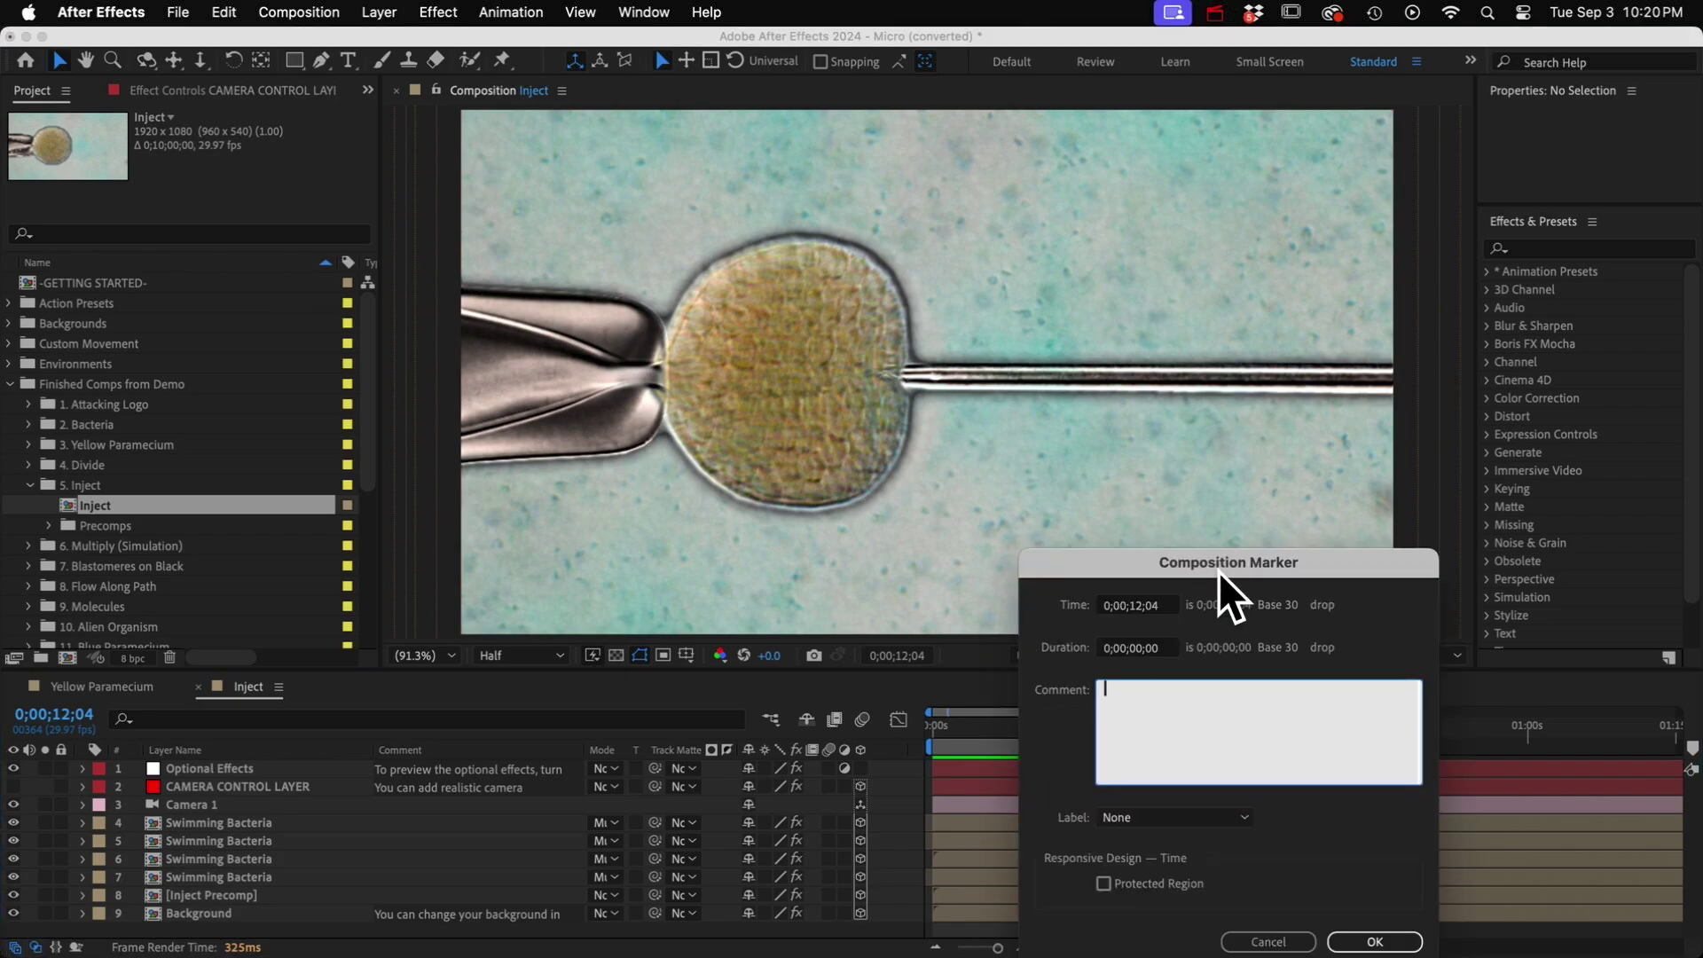
drag(1218, 566, 886, 276)
text(This is a composition marker)
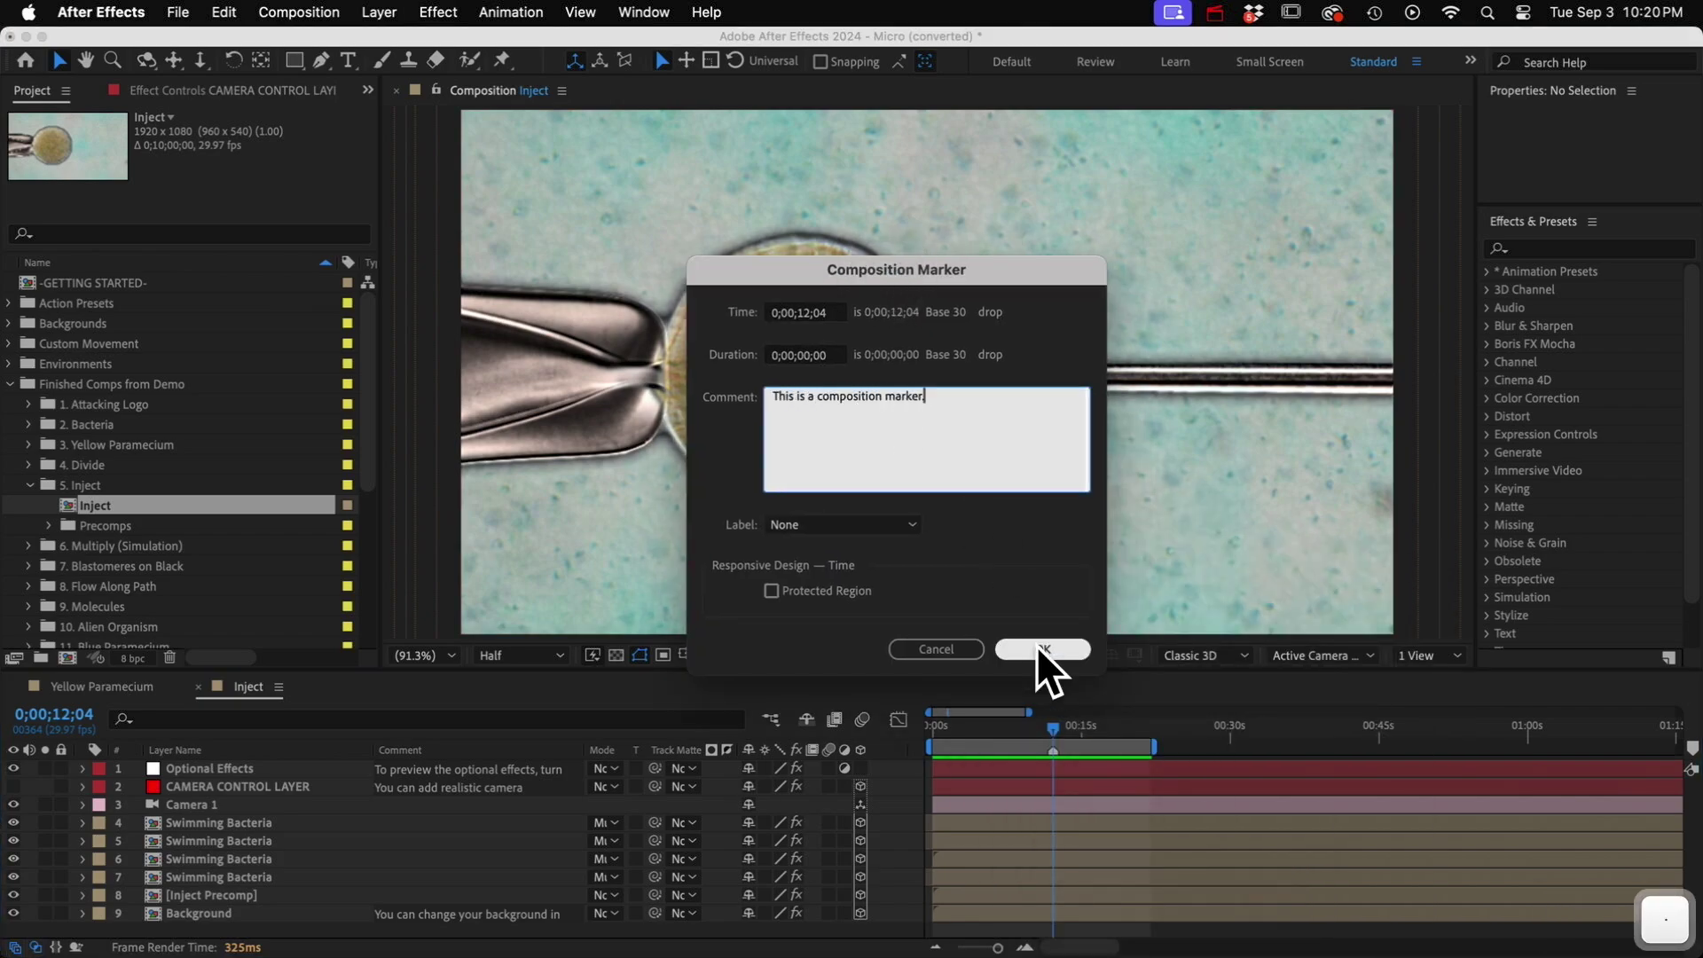
click(1035, 647)
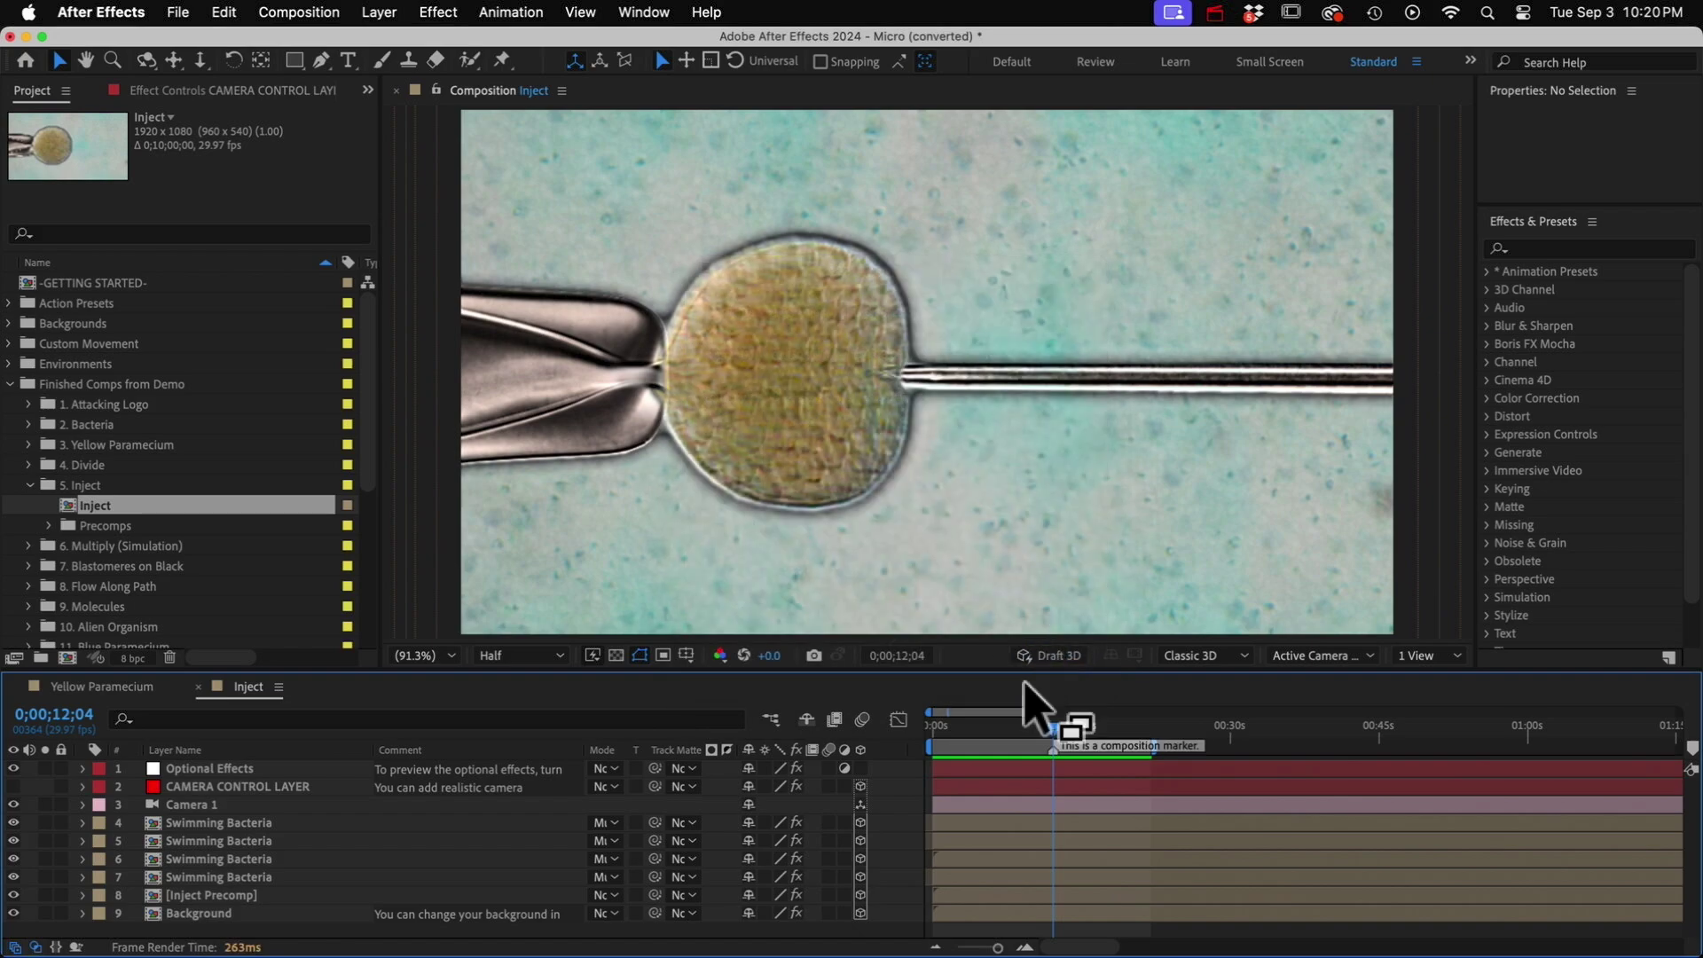
Step: Add markers commented 'Marker 1' at 0;00;02;17 and 'Marker 2' at 0;00;31;04
click(960, 729)
double_click(960, 750)
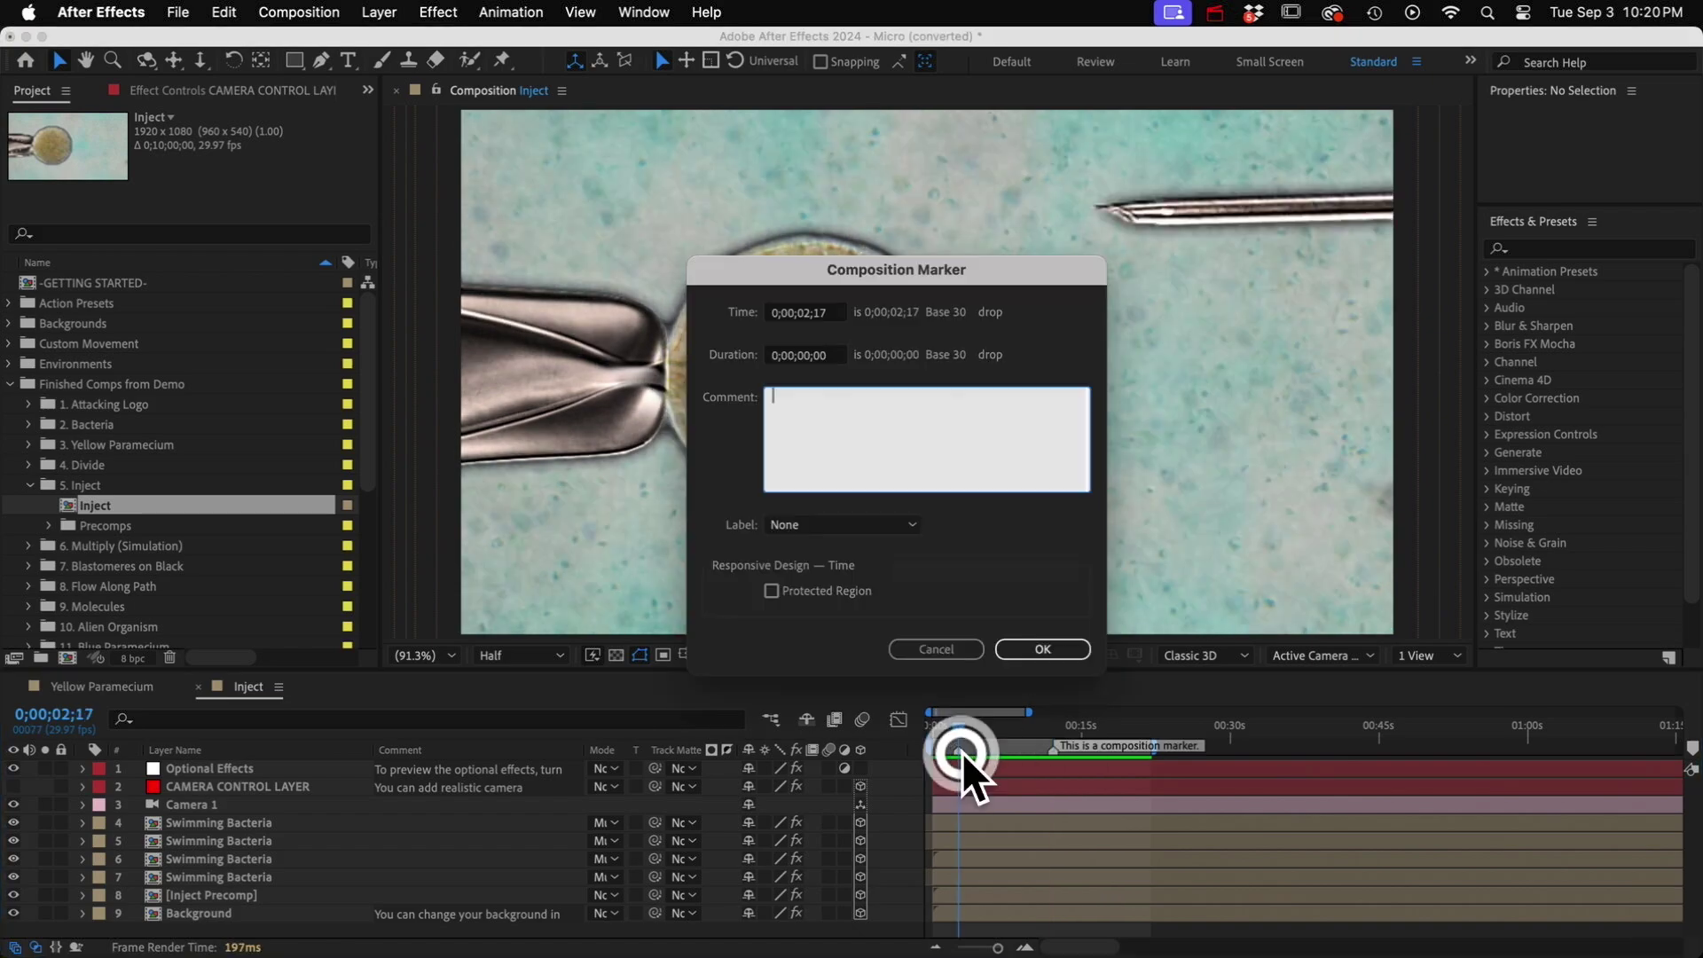
text(Marker 1)
click(1040, 647)
click(1242, 734)
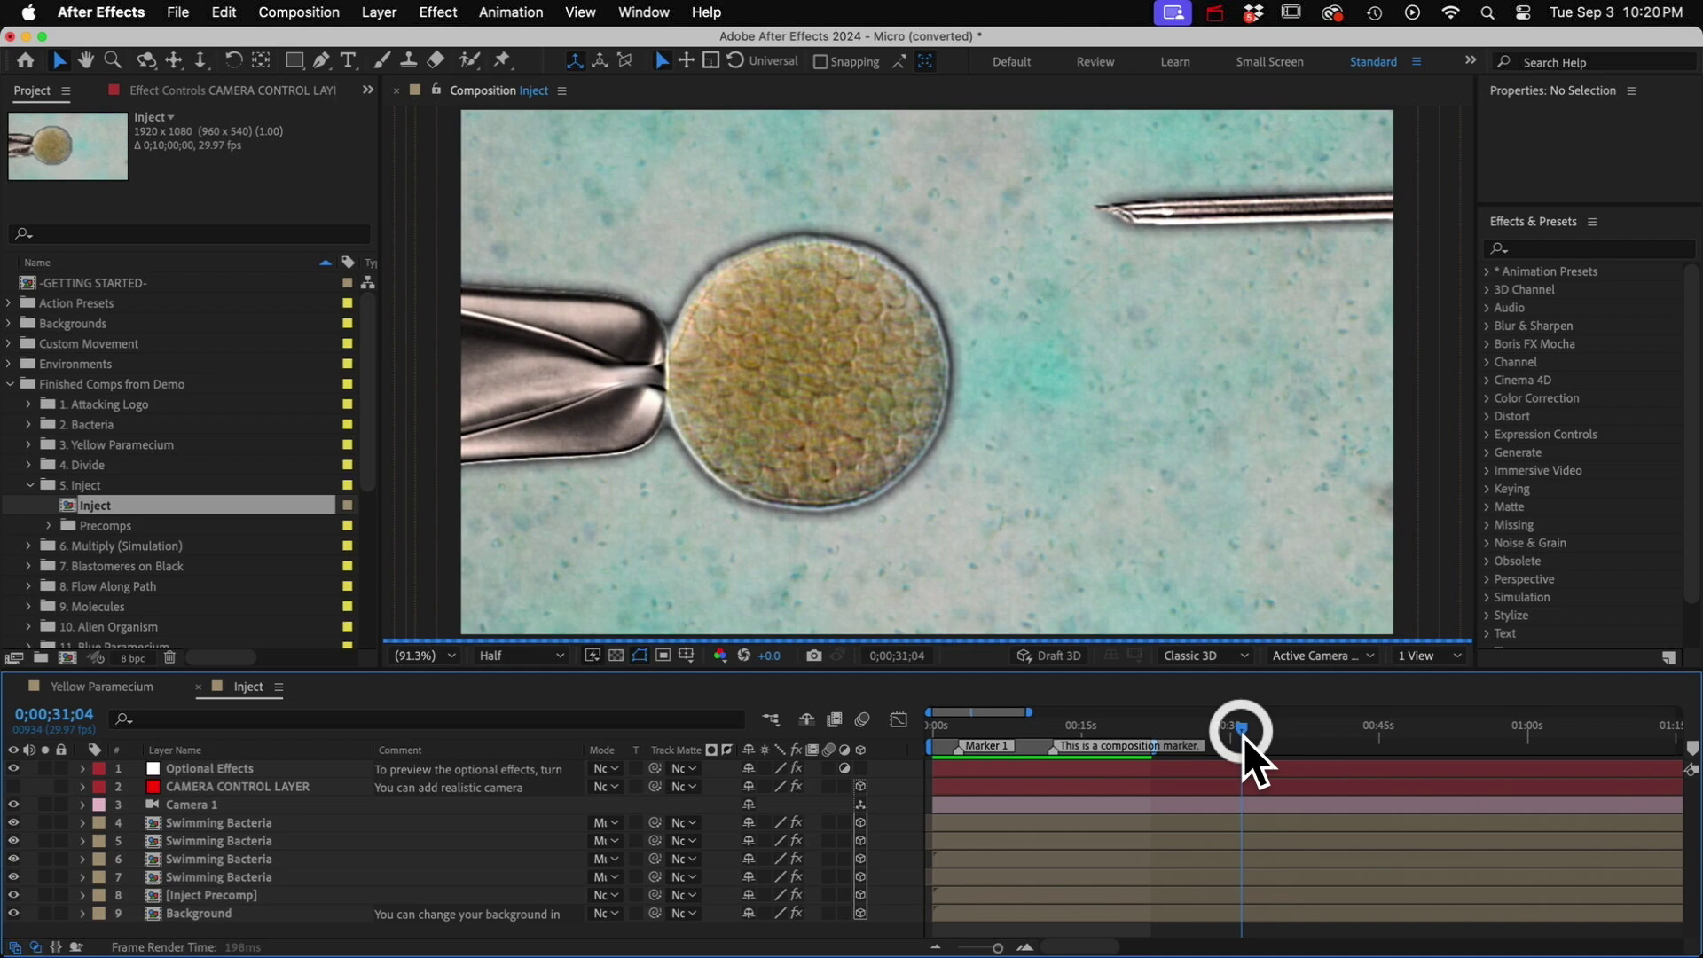
double_click(1254, 751)
text(Marker 2)
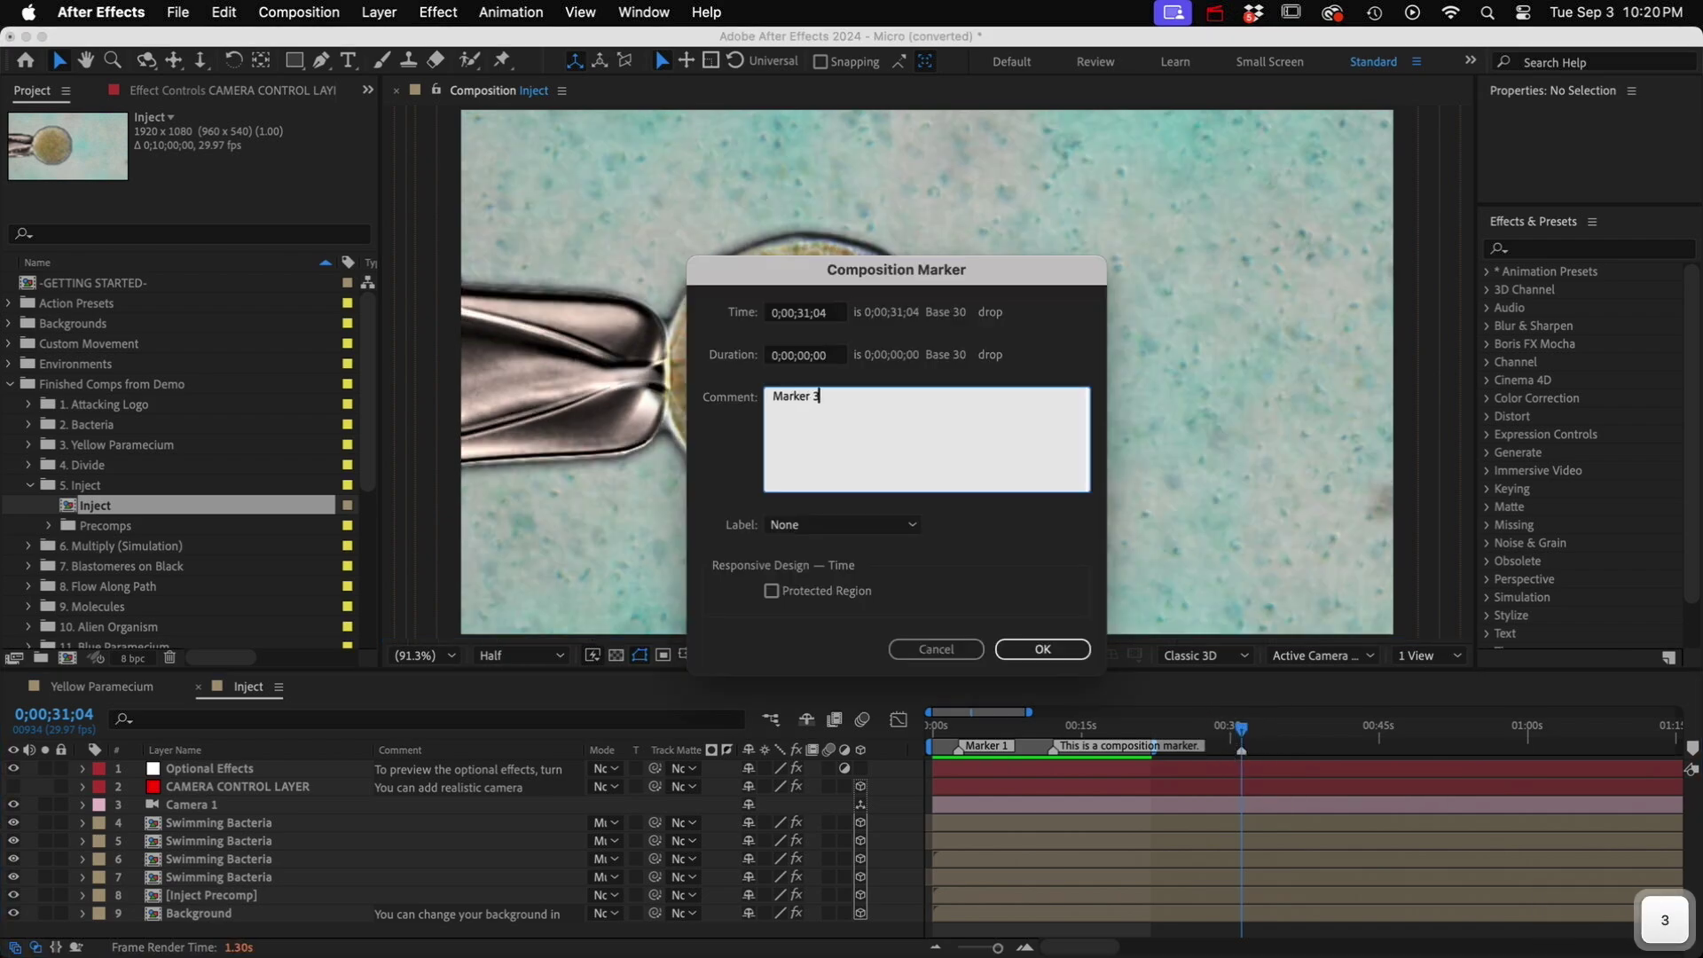
click(1064, 650)
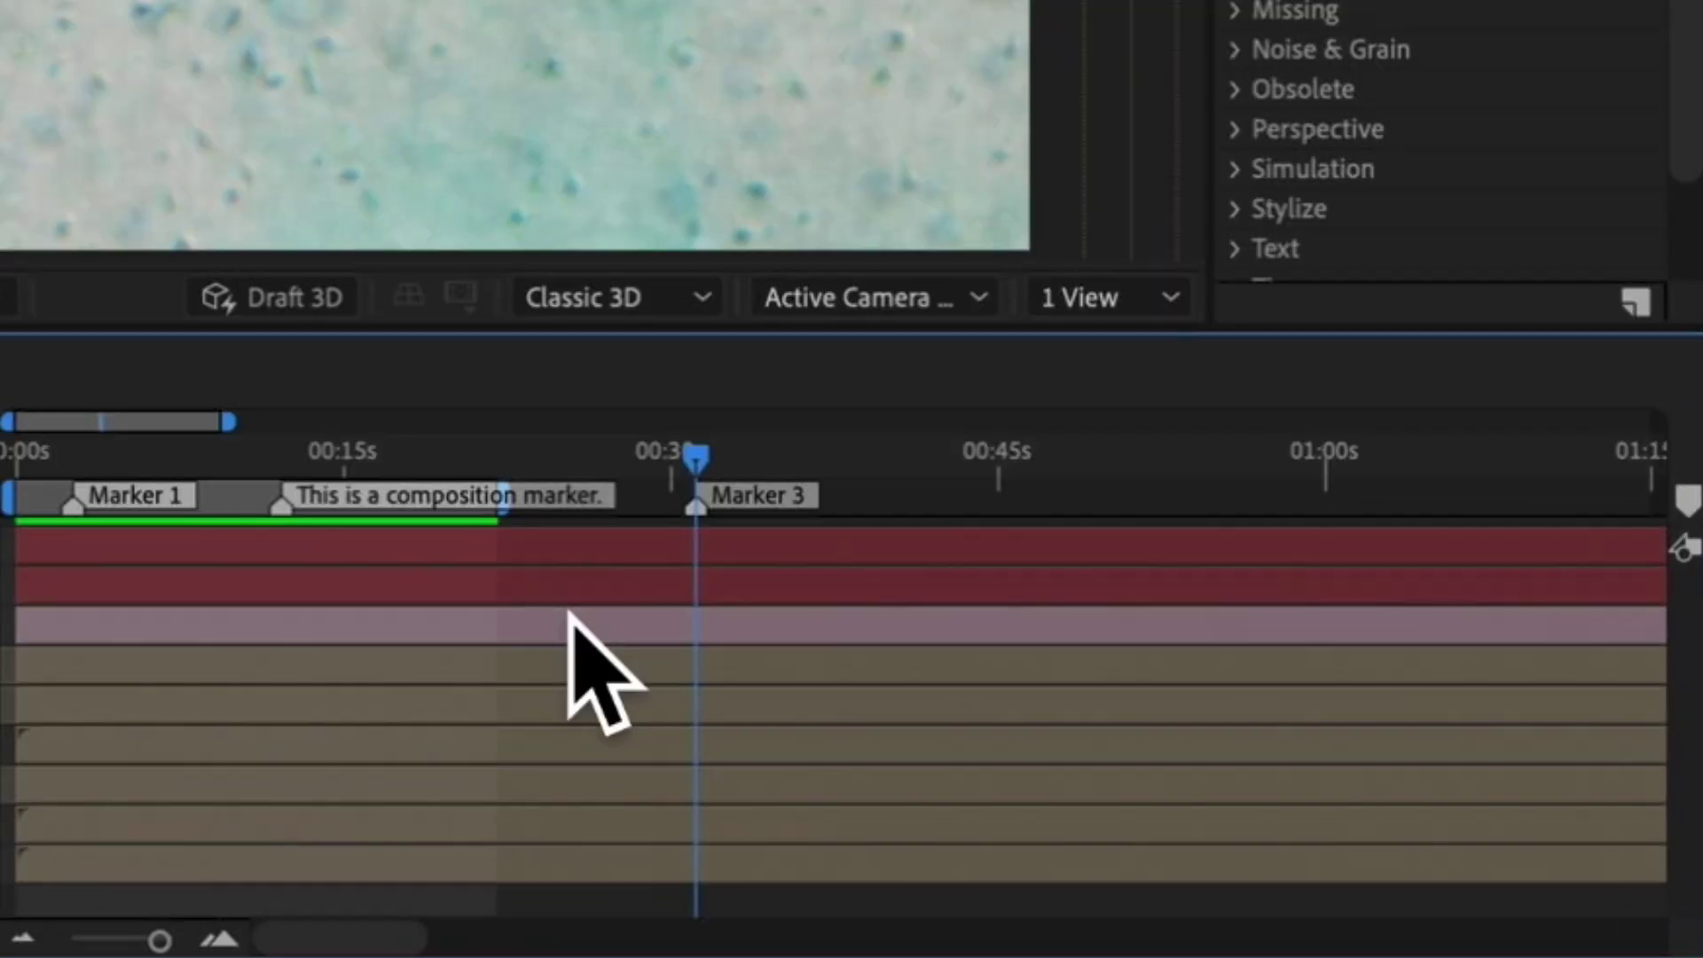
Step: Stretch the last marker to a duration ending near 48 seconds, then delete it
alt+click(1157, 710)
drag(732, 512, 1066, 507)
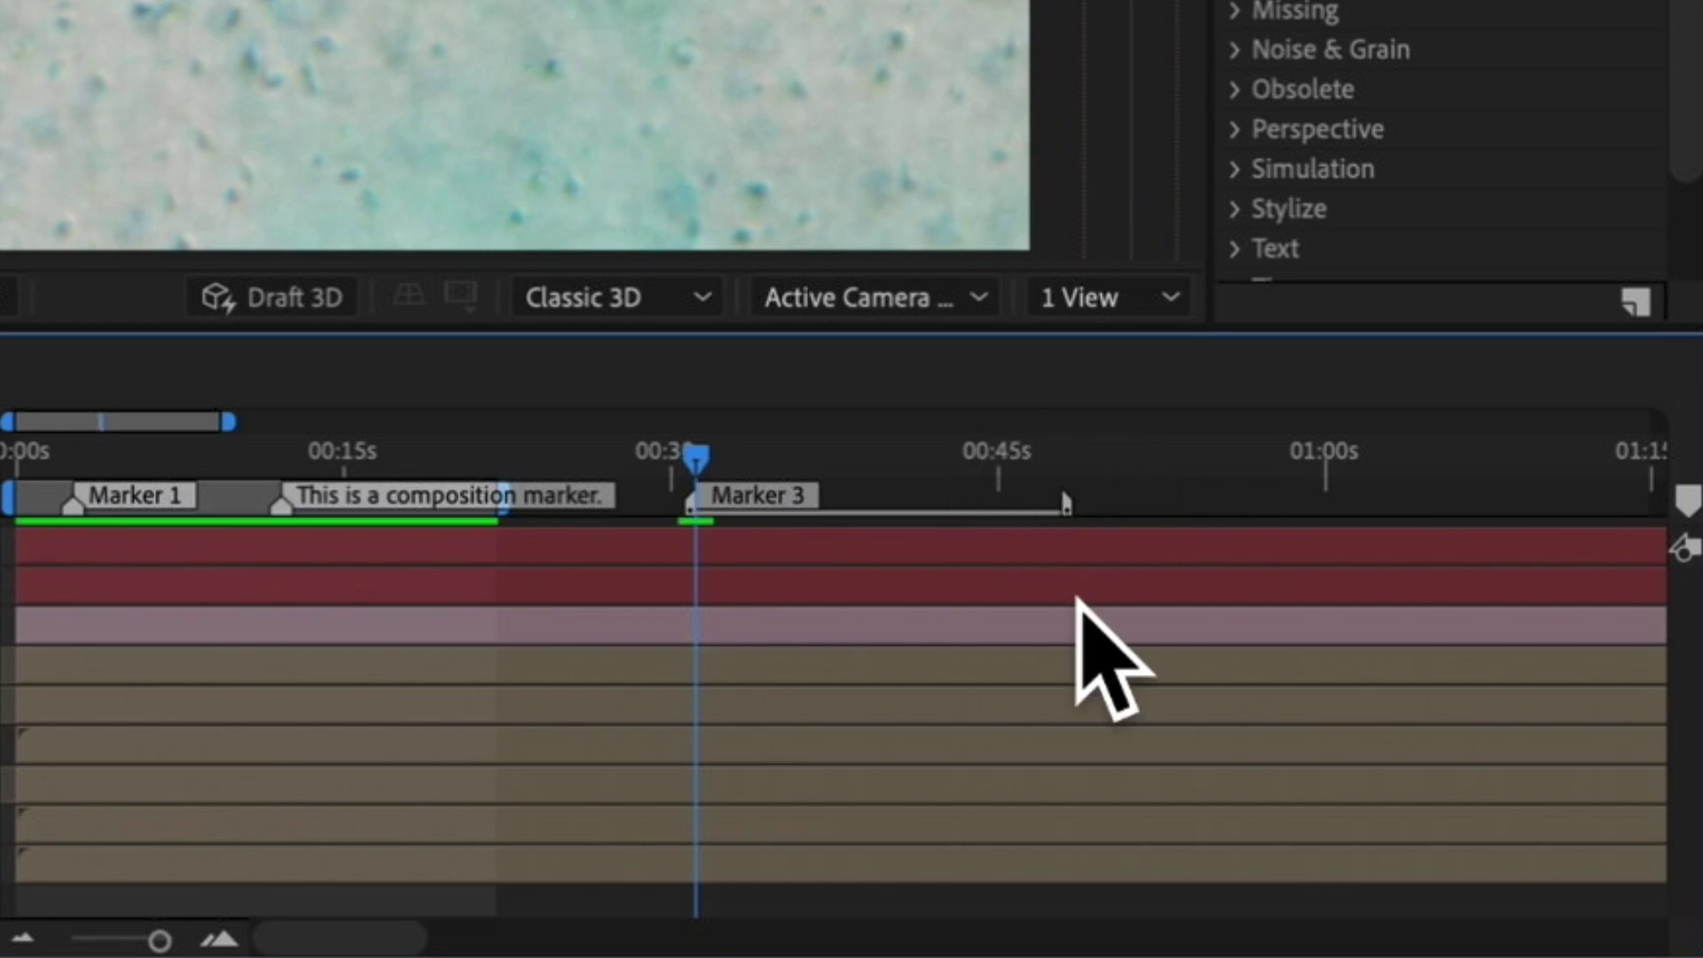
super+click(696, 505)
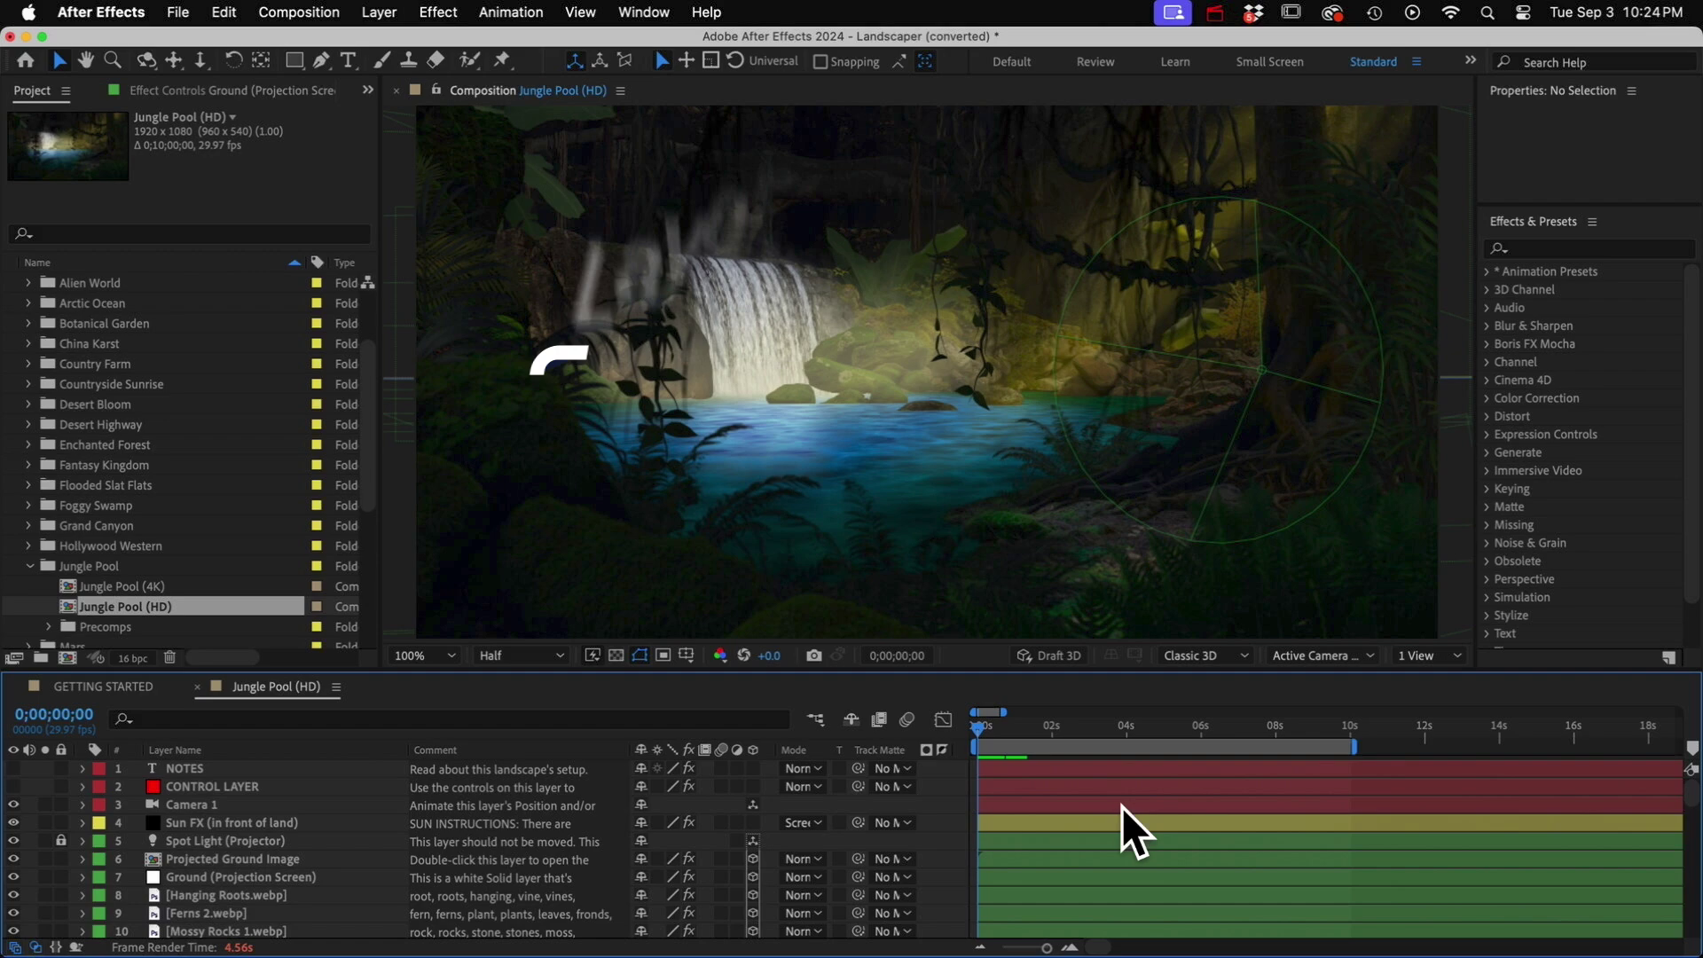
Step: Add a layer marker at 0;00;01;20 on Projected Ground Image commented 'This is a layer marker'
click(1098, 859)
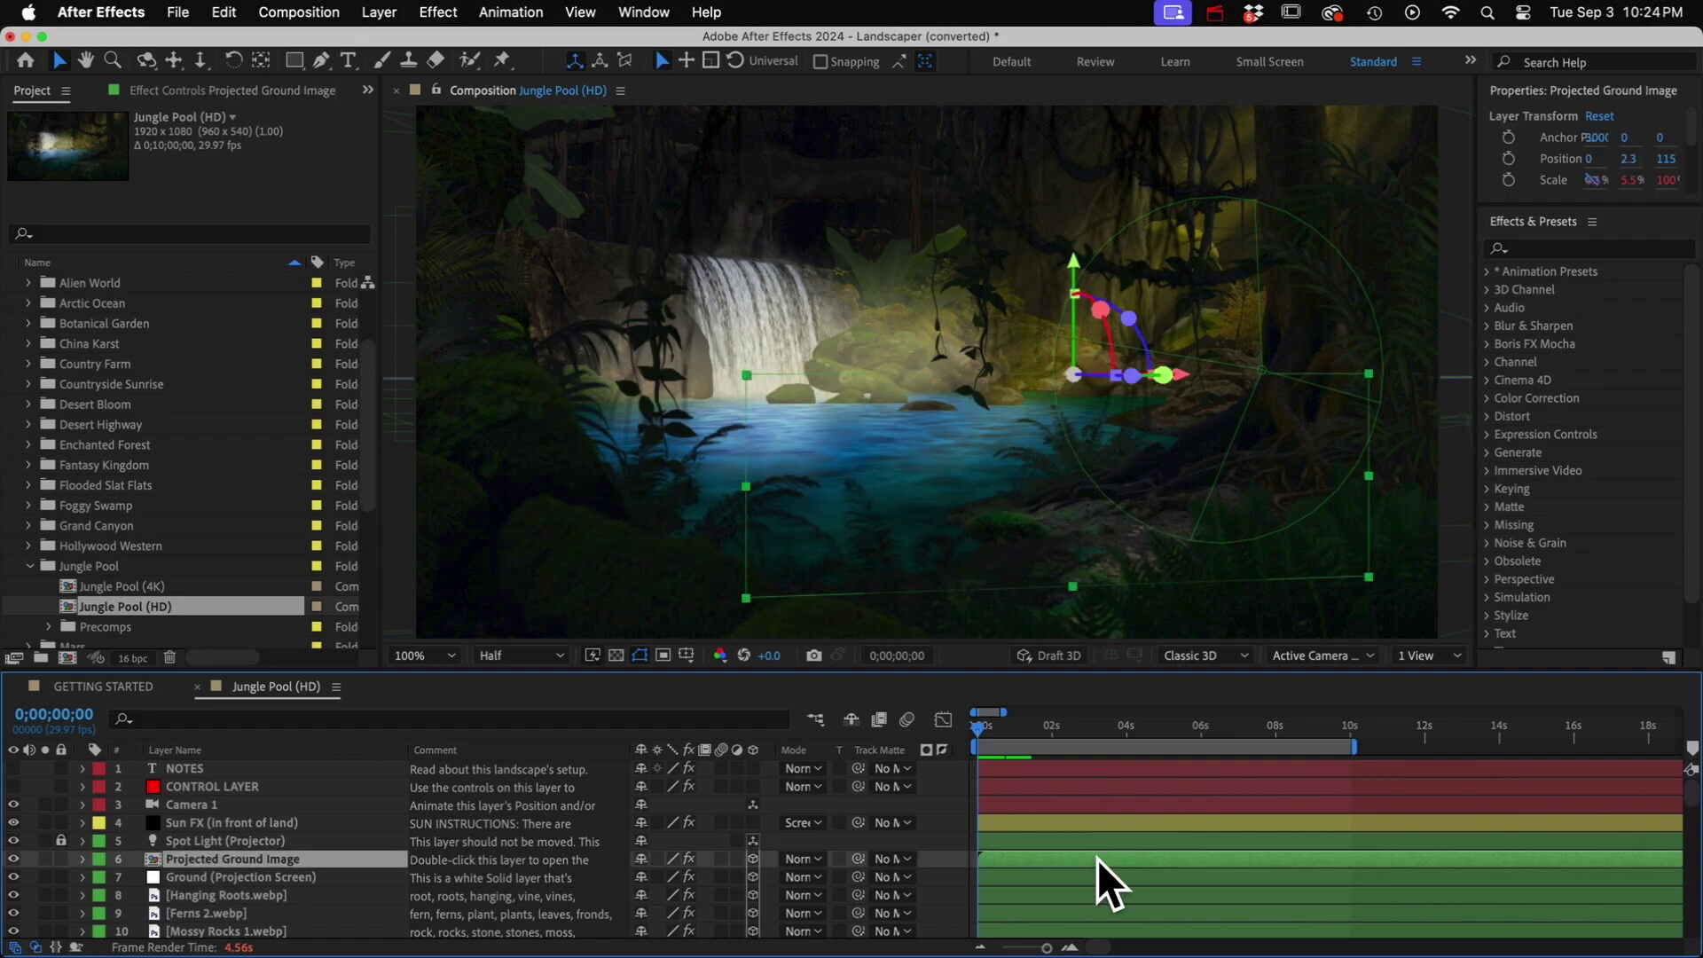
click(1041, 732)
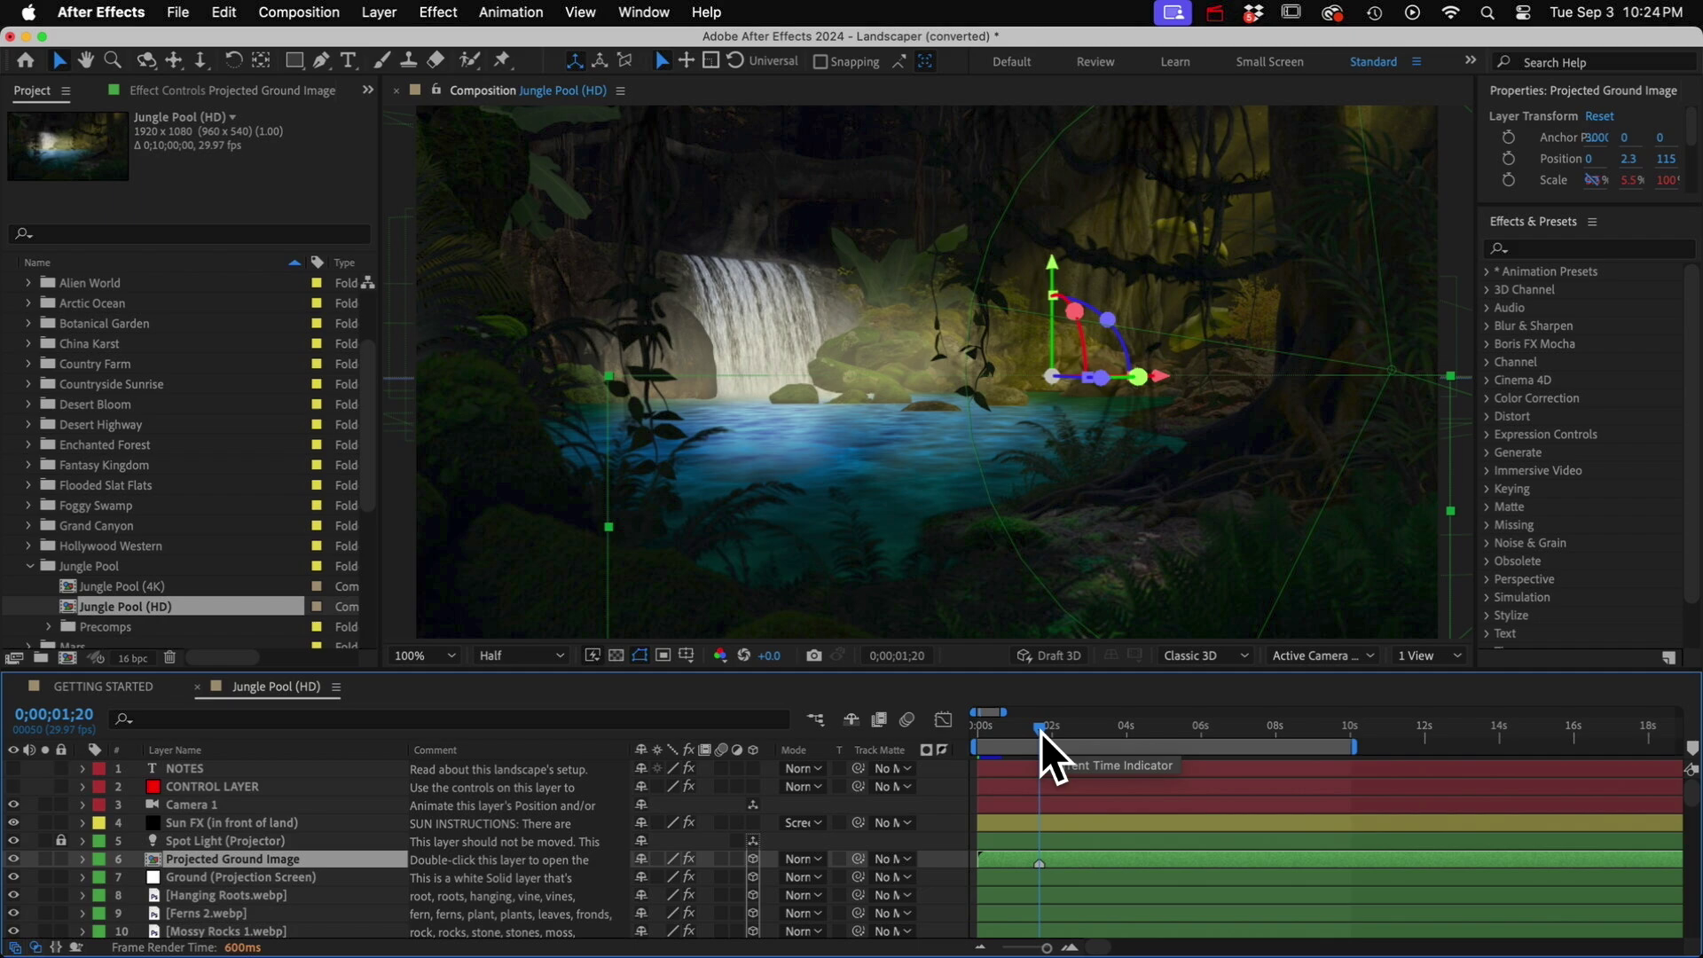
key(KP_Multiply)
double_click(1040, 863)
text(This is a layer marker)
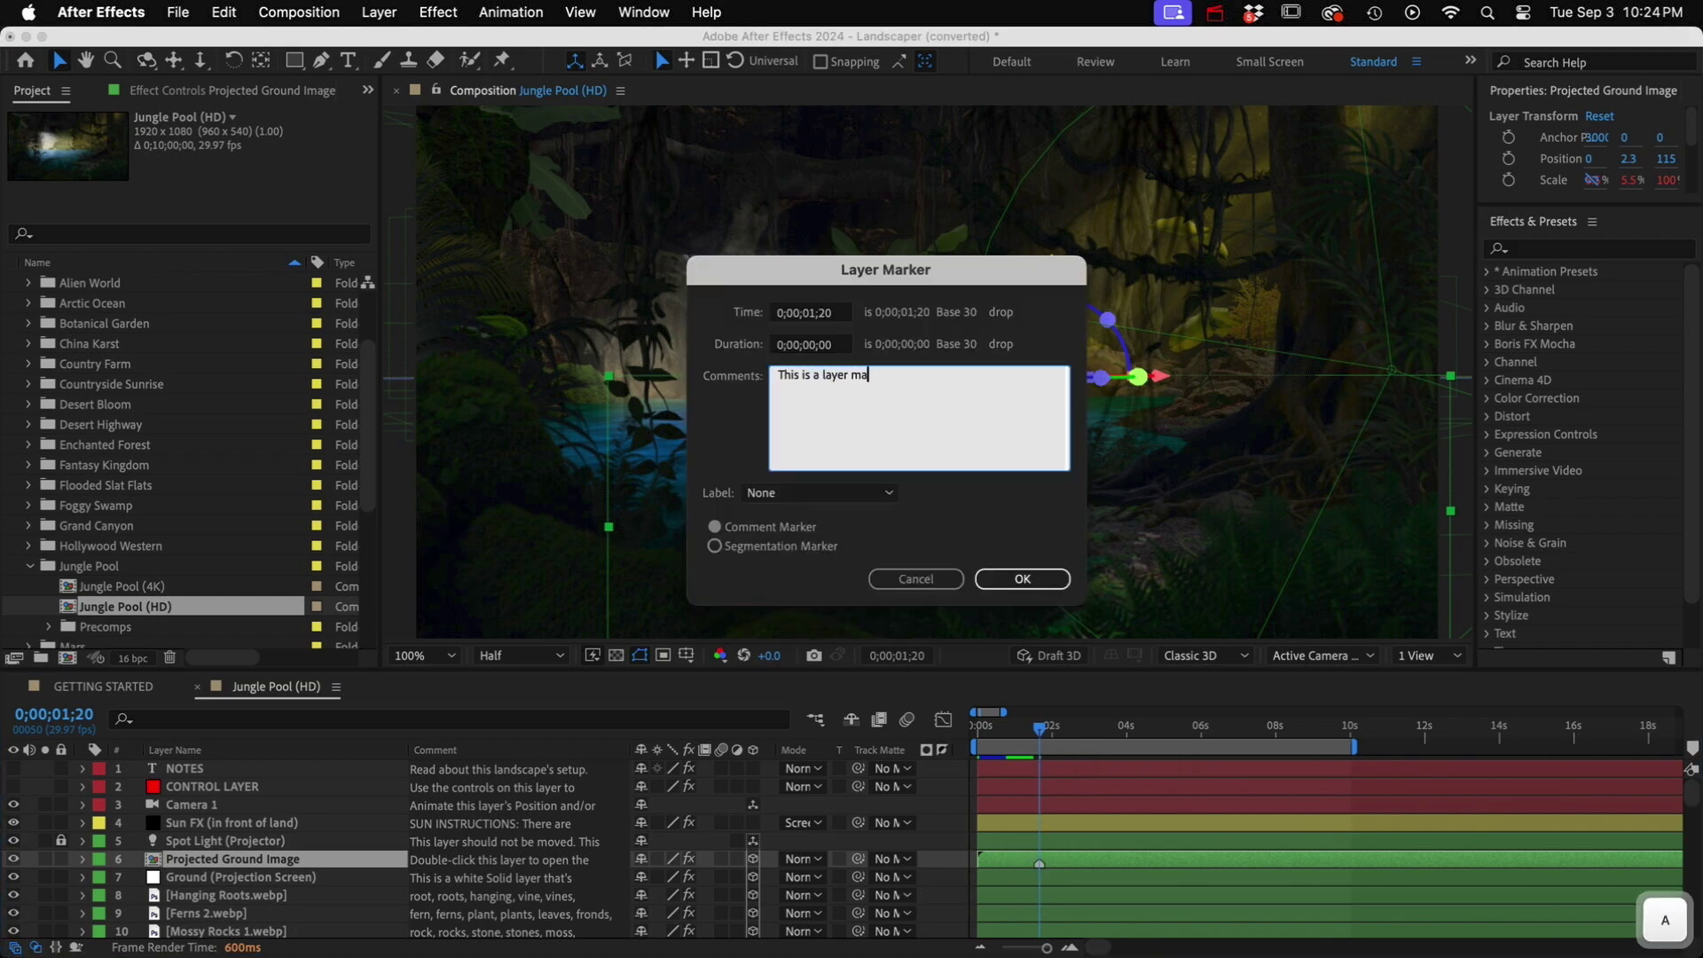
click(1022, 581)
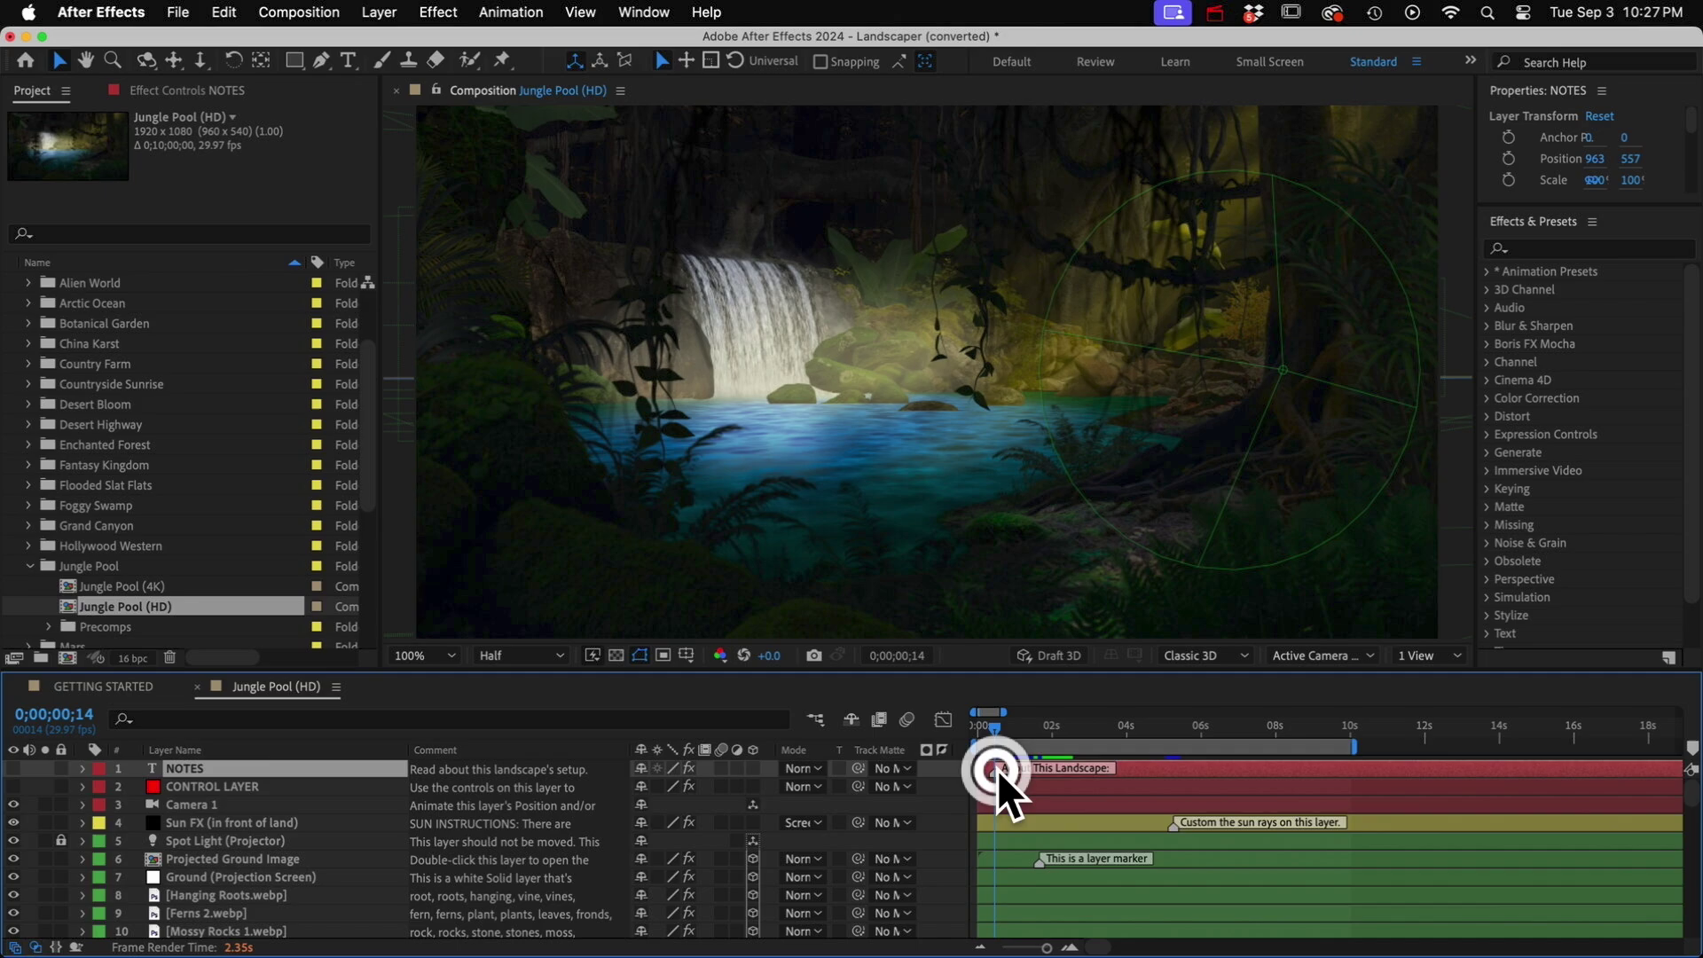
Step: Review the NOTES layer's About This Landscape marker, then make a new comp from Jungle Pool (HD).mp4
double_click(996, 769)
scroll(859, 397, down, 5)
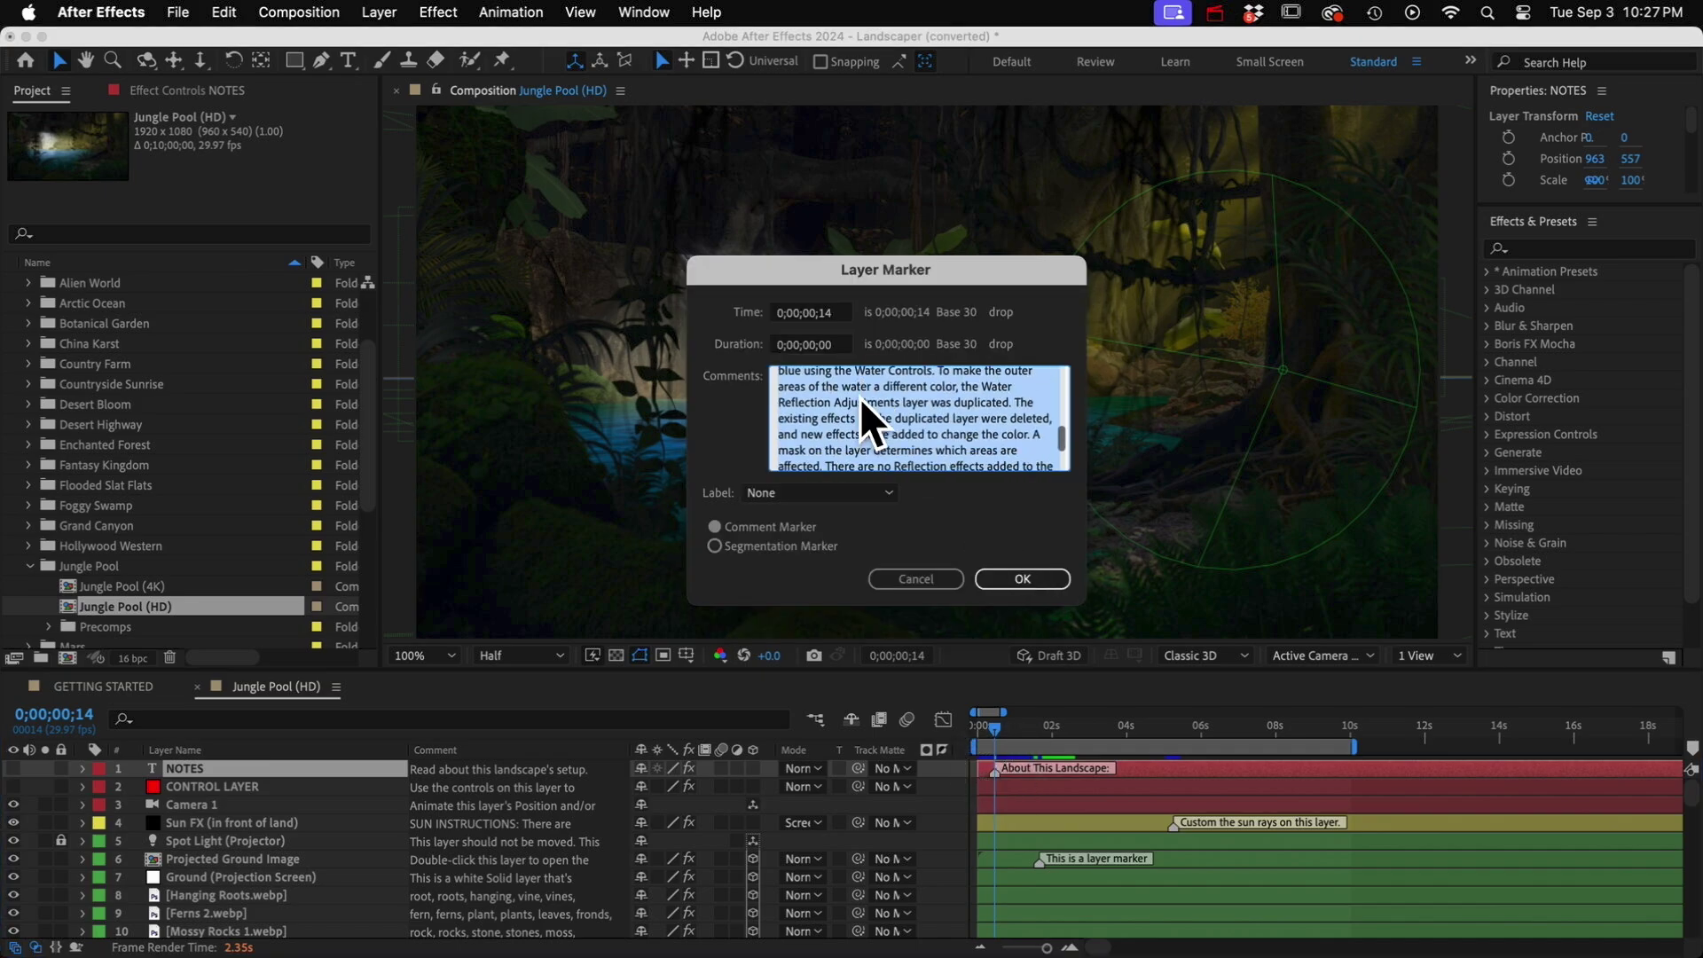
click(1020, 578)
mouse_move(992, 770)
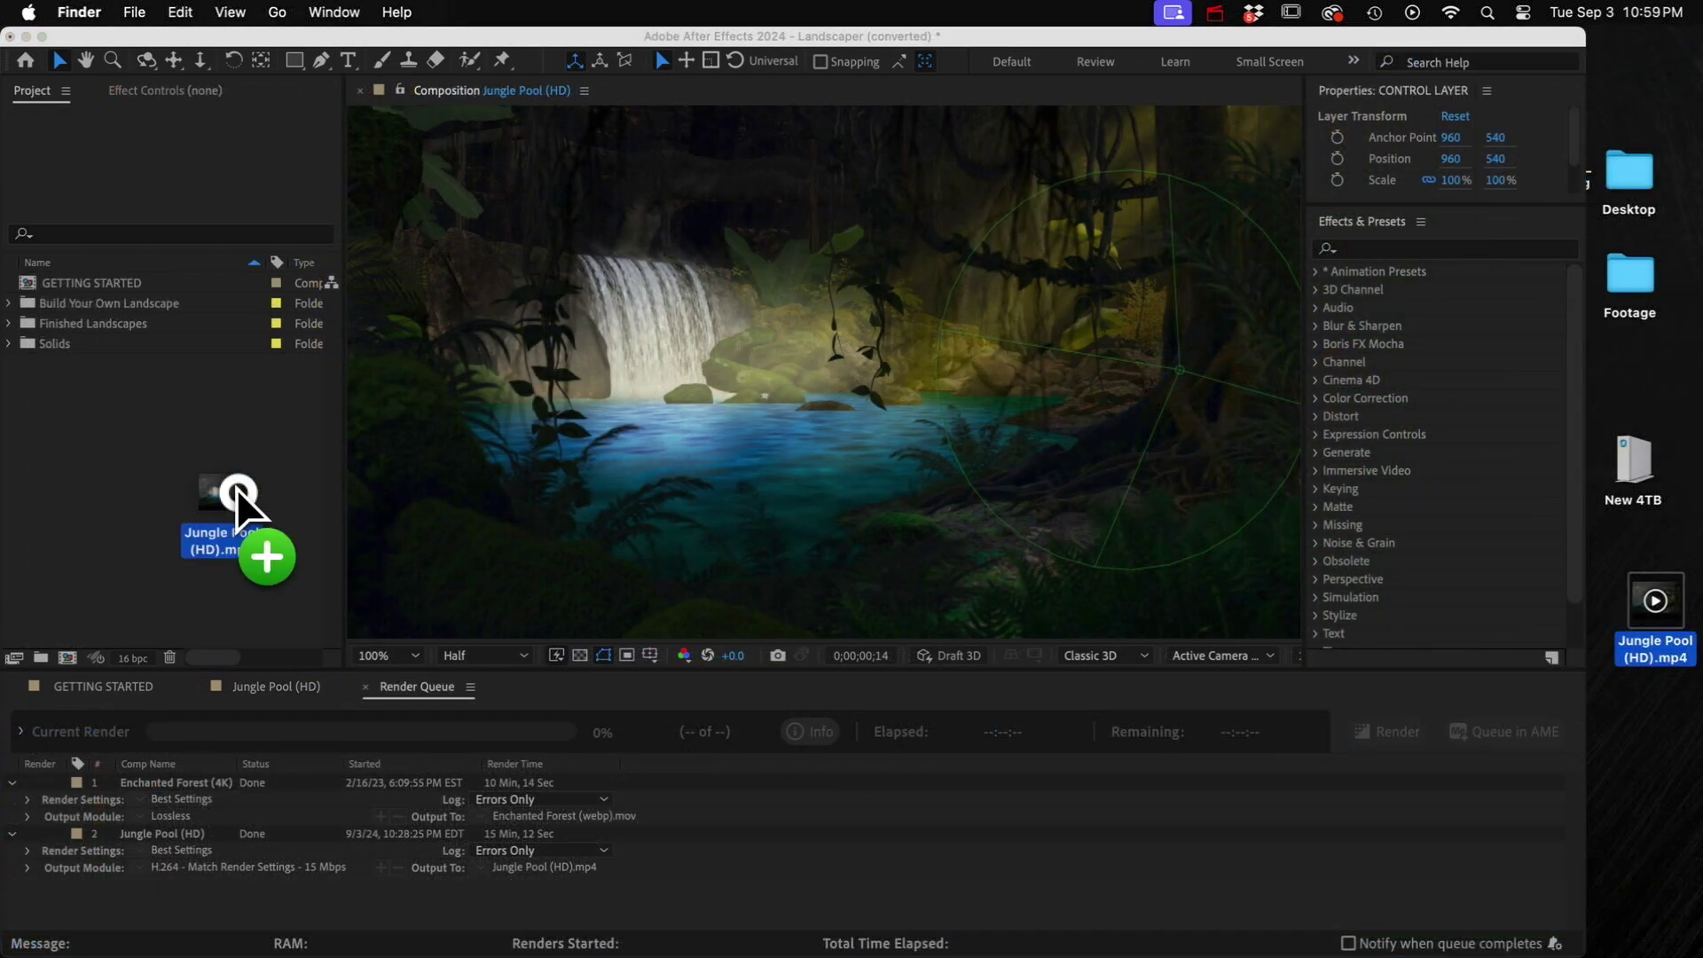
drag(236, 488, 225, 486)
drag(98, 344, 67, 658)
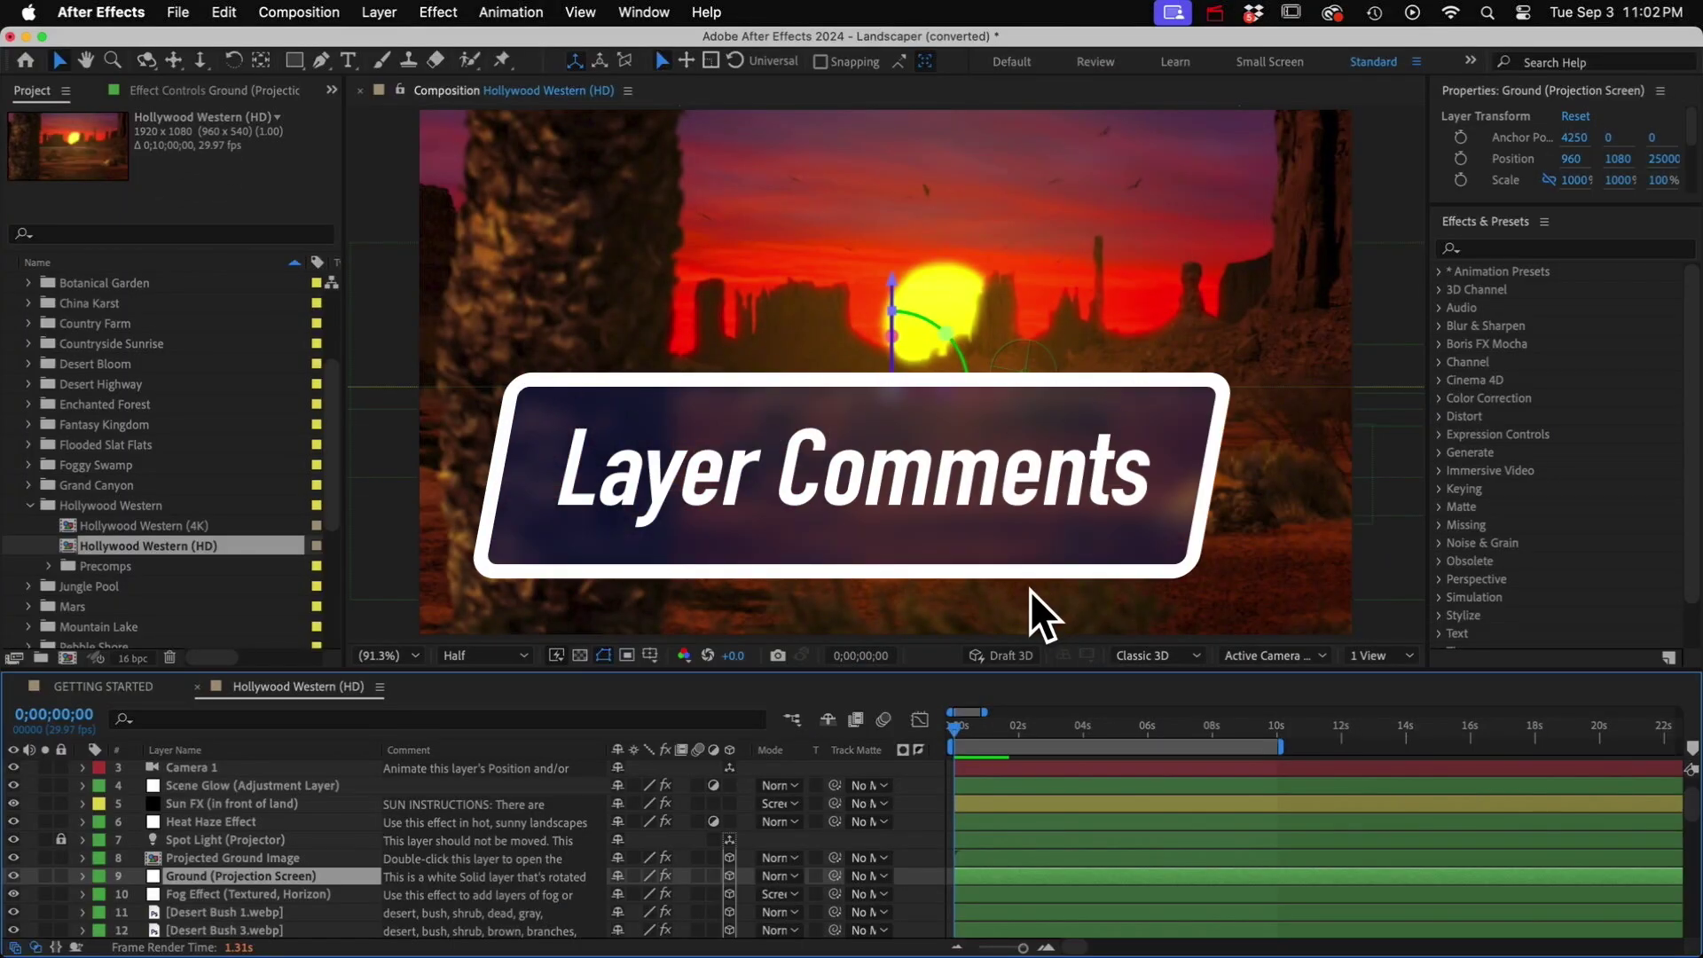
Step: Show the Comment column and widen it so the Sun FX layer's full comment is readable
click(449, 752)
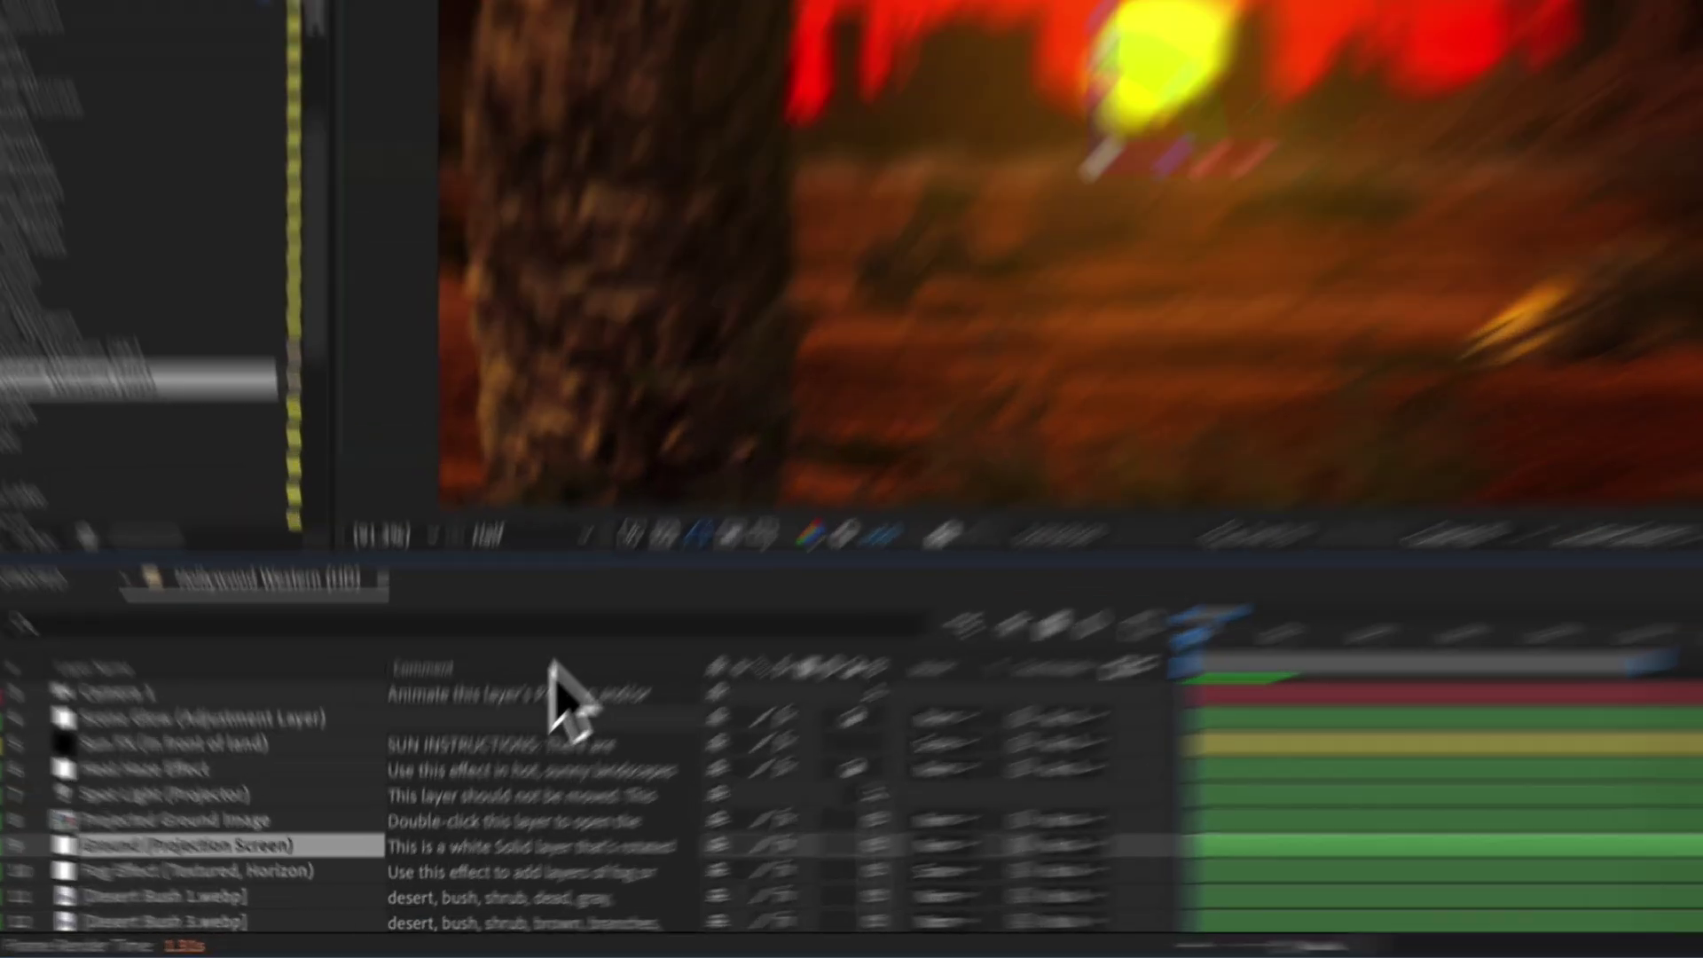
right_click(498, 751)
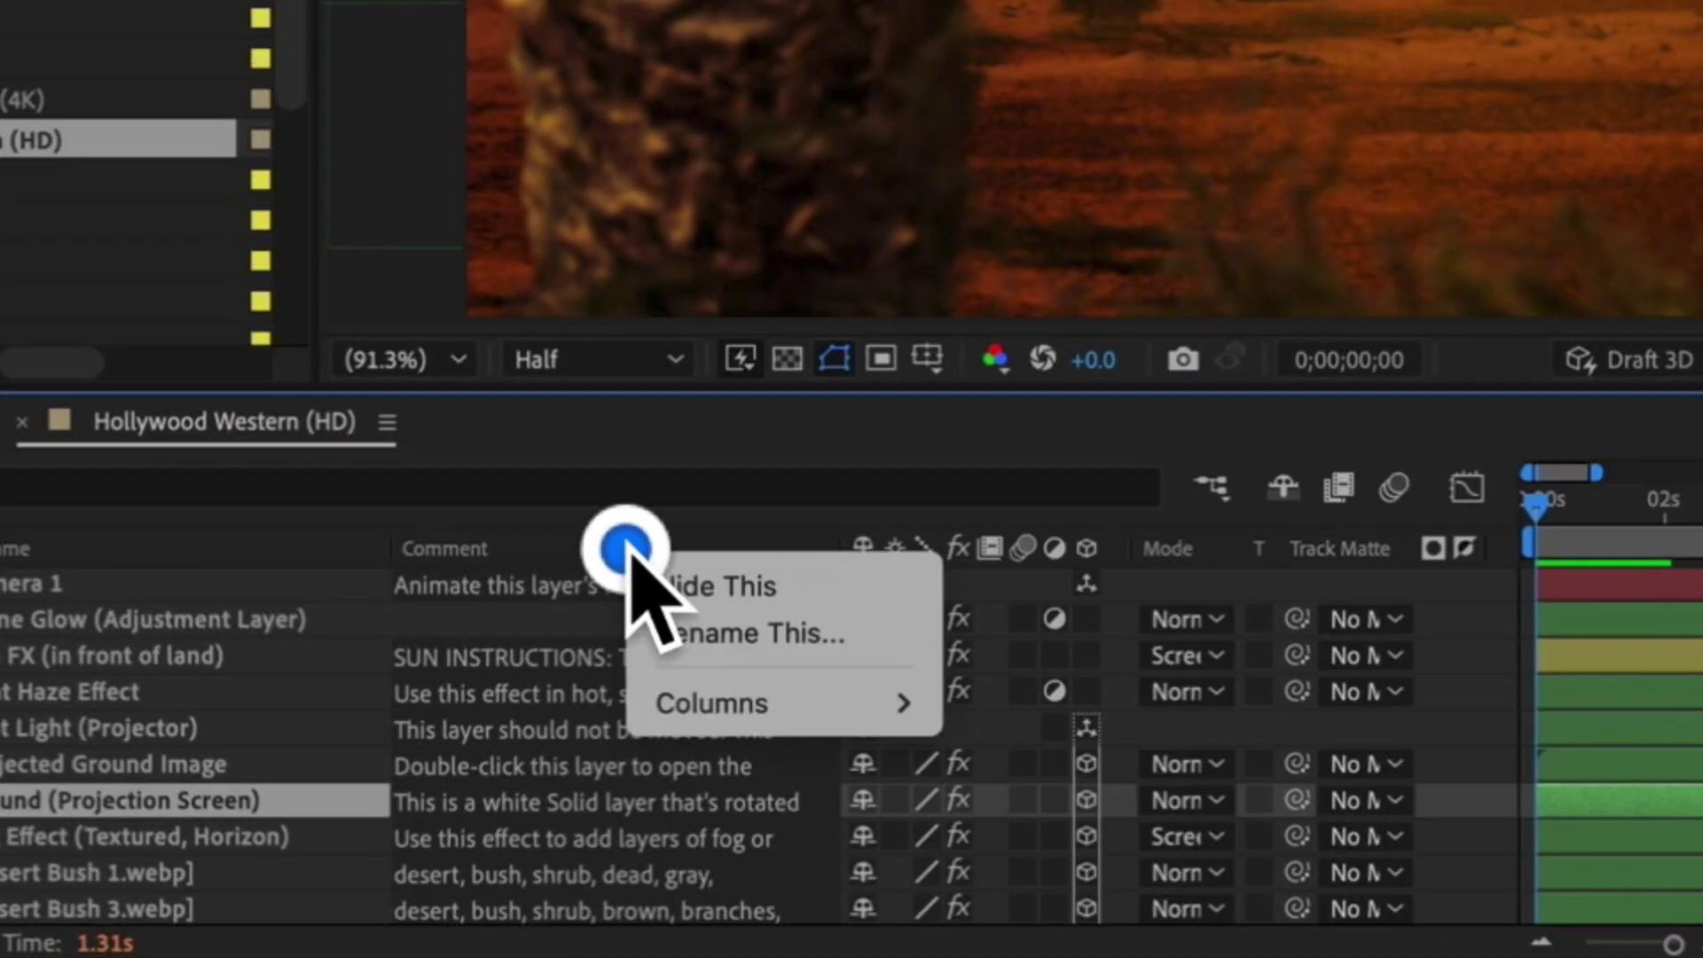
mouse_move(716, 696)
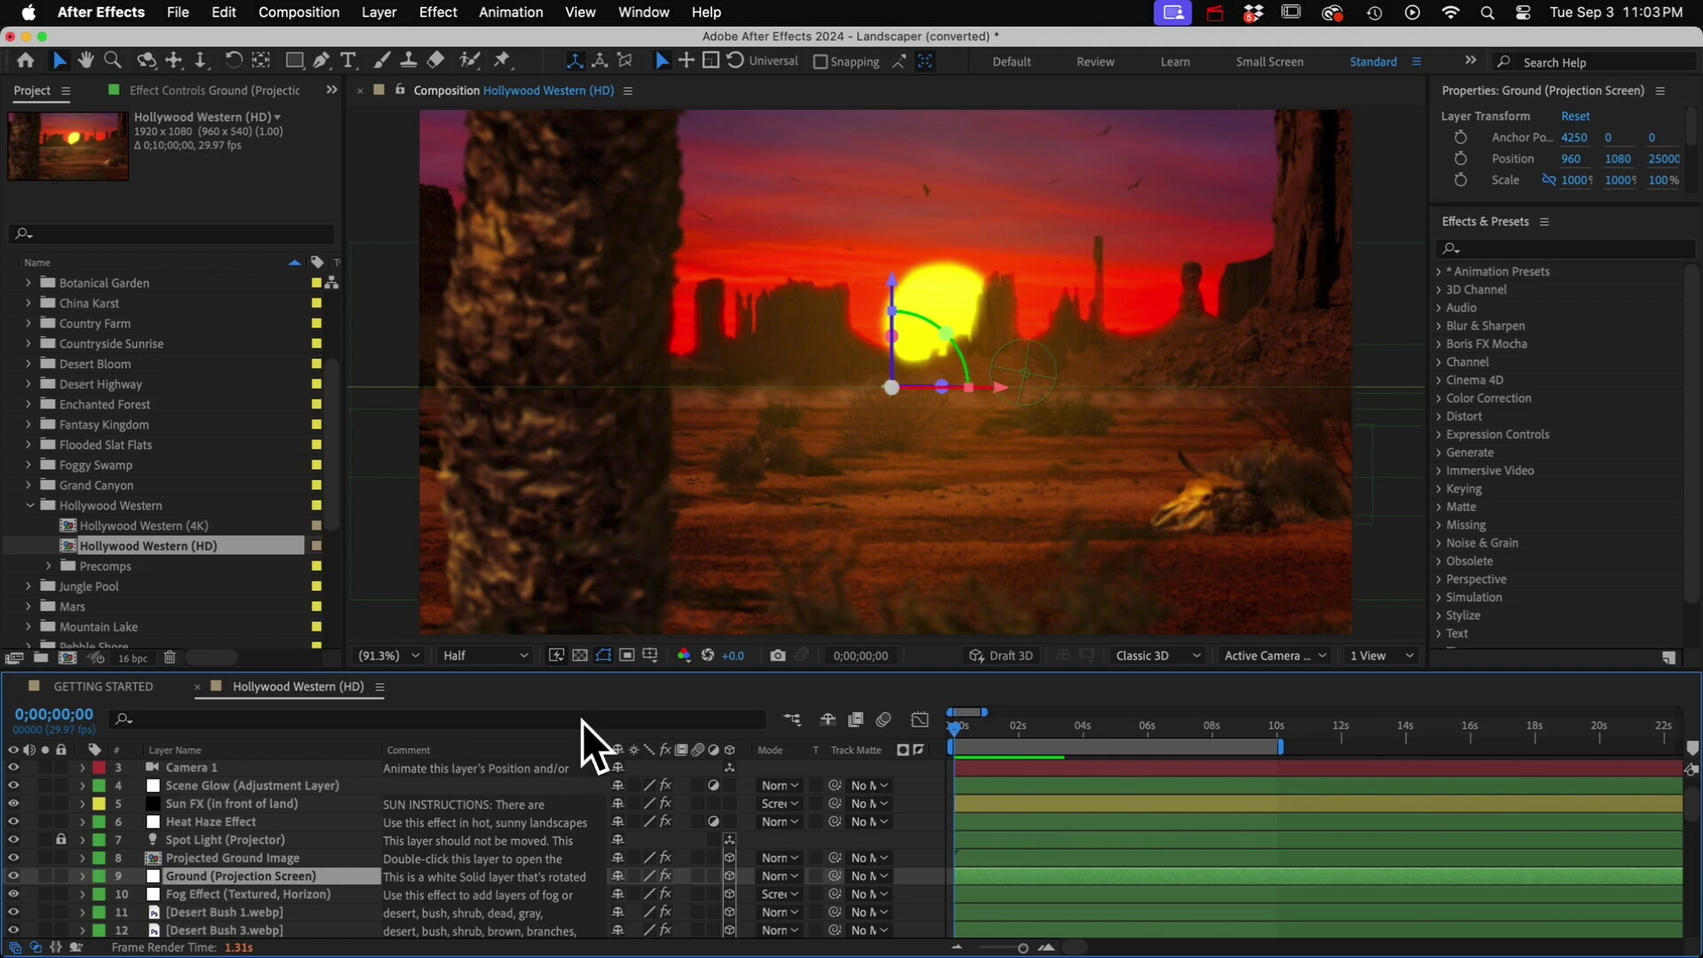
scroll(488, 798, down, 1)
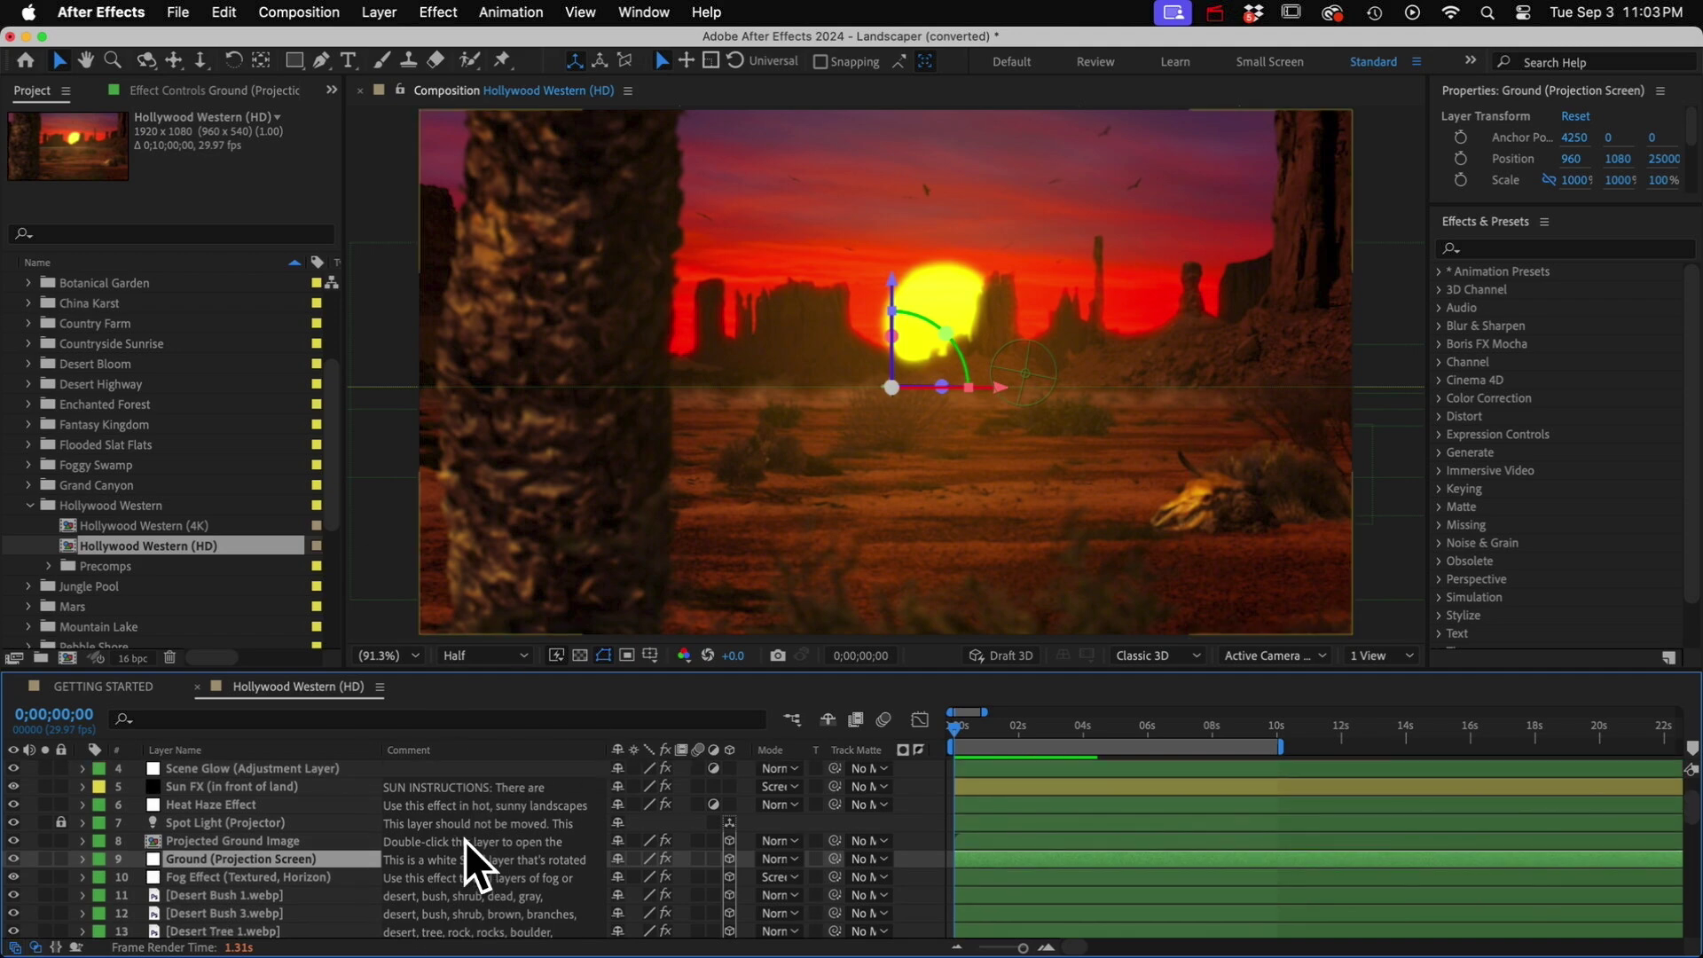
click(458, 786)
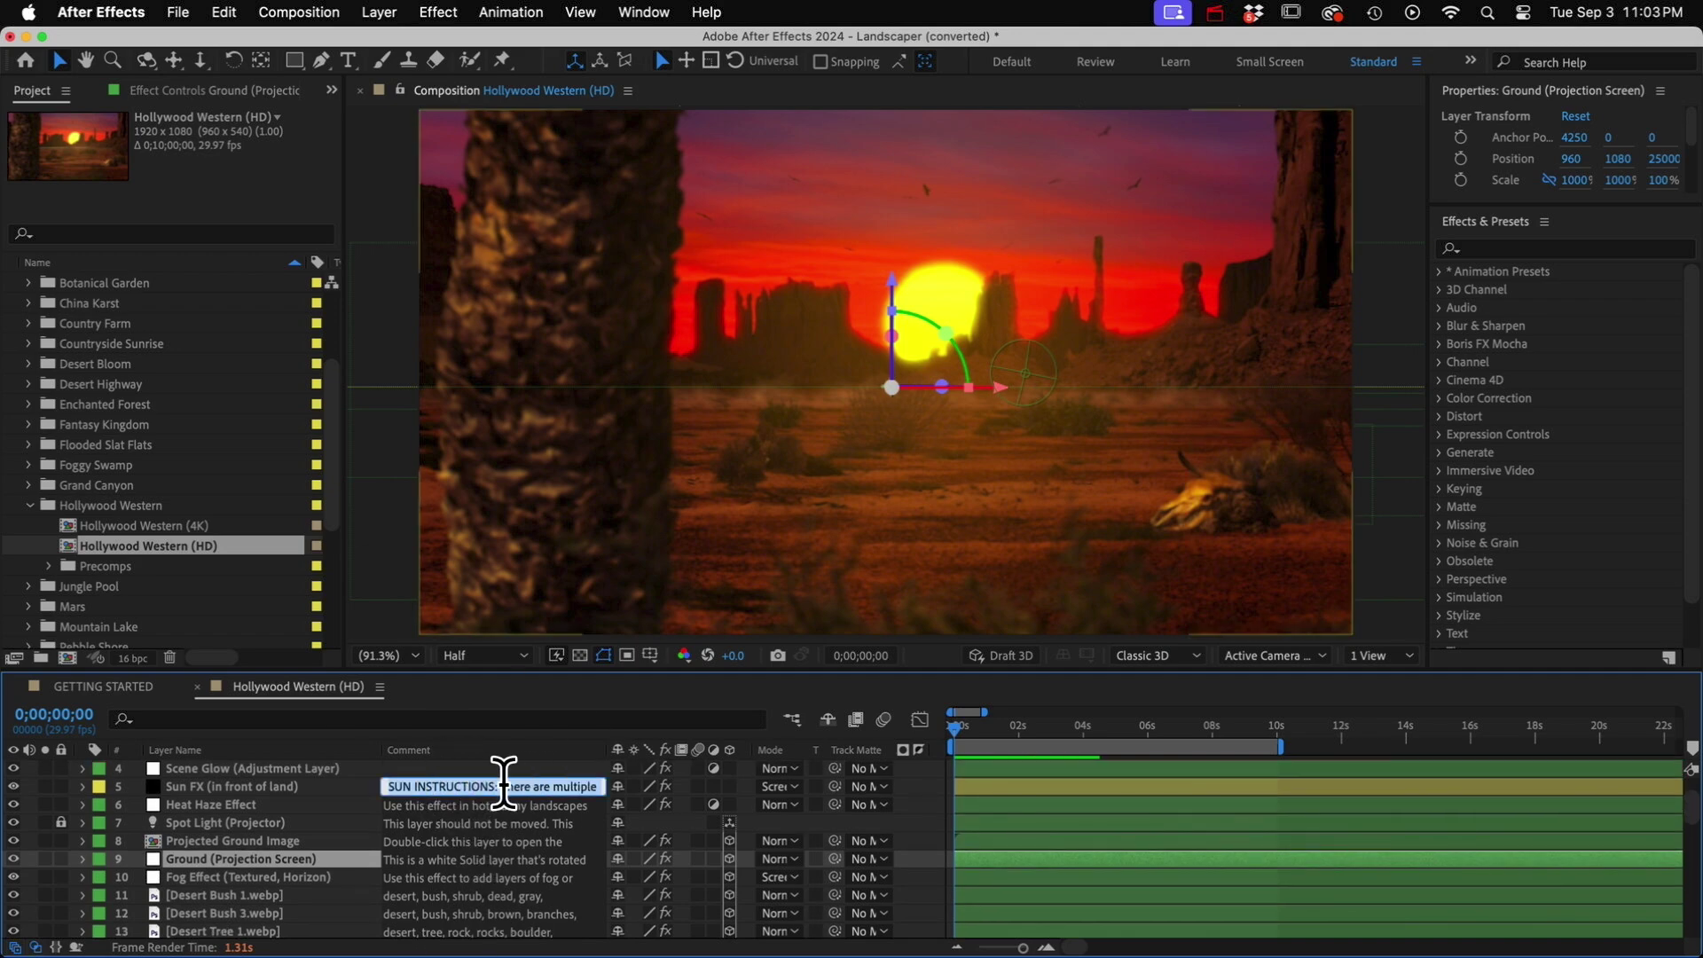
drag(605, 749, 1047, 747)
Step: Expand Sun FX's effects, enlarge the timeline, and open Grow Bounds and Circle (Light Rays)
click(82, 785)
click(103, 804)
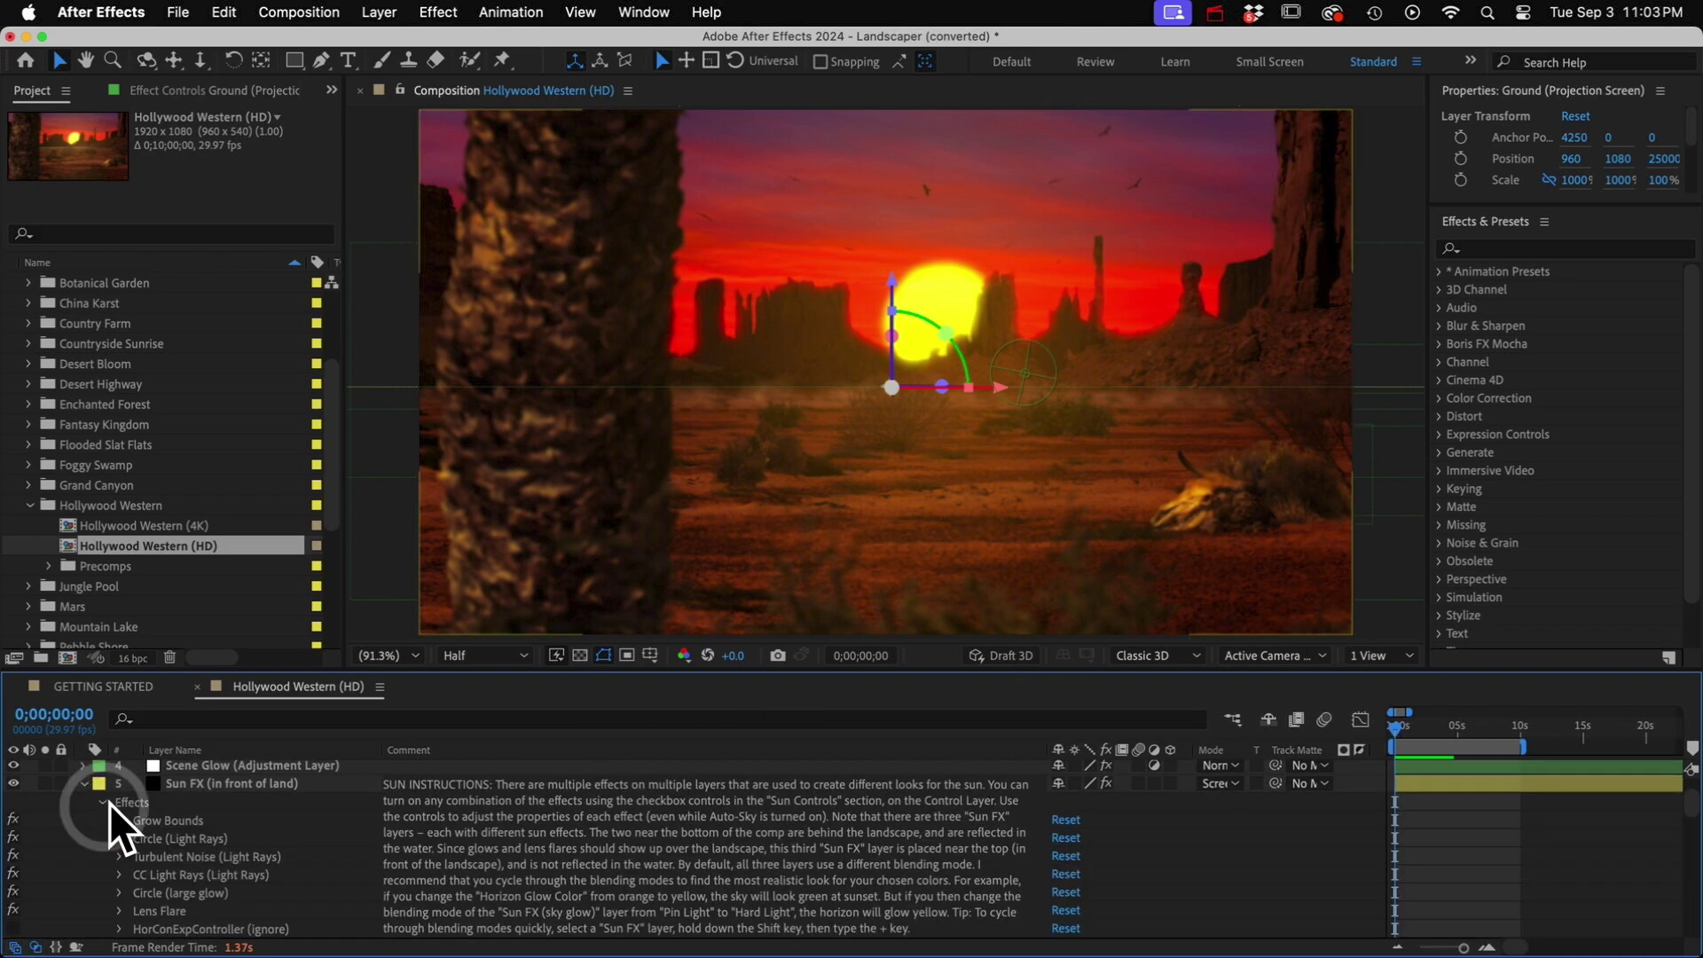
scroll(113, 806, down, 2)
drag(167, 671, 142, 391)
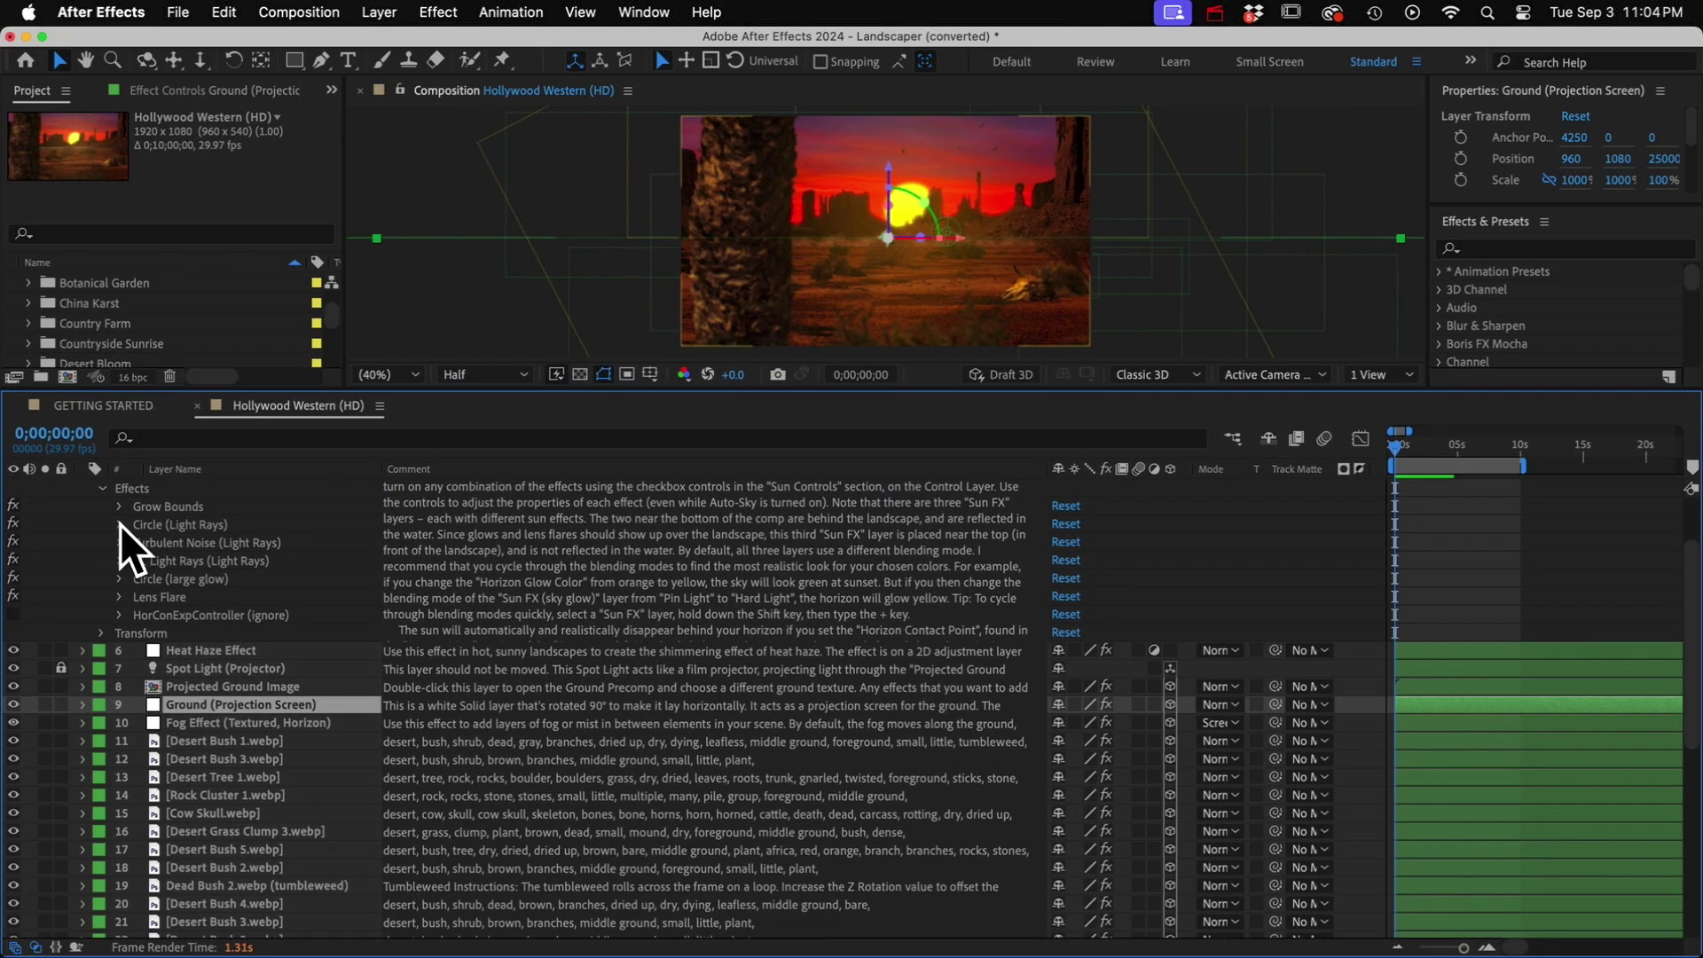
click(119, 506)
click(119, 561)
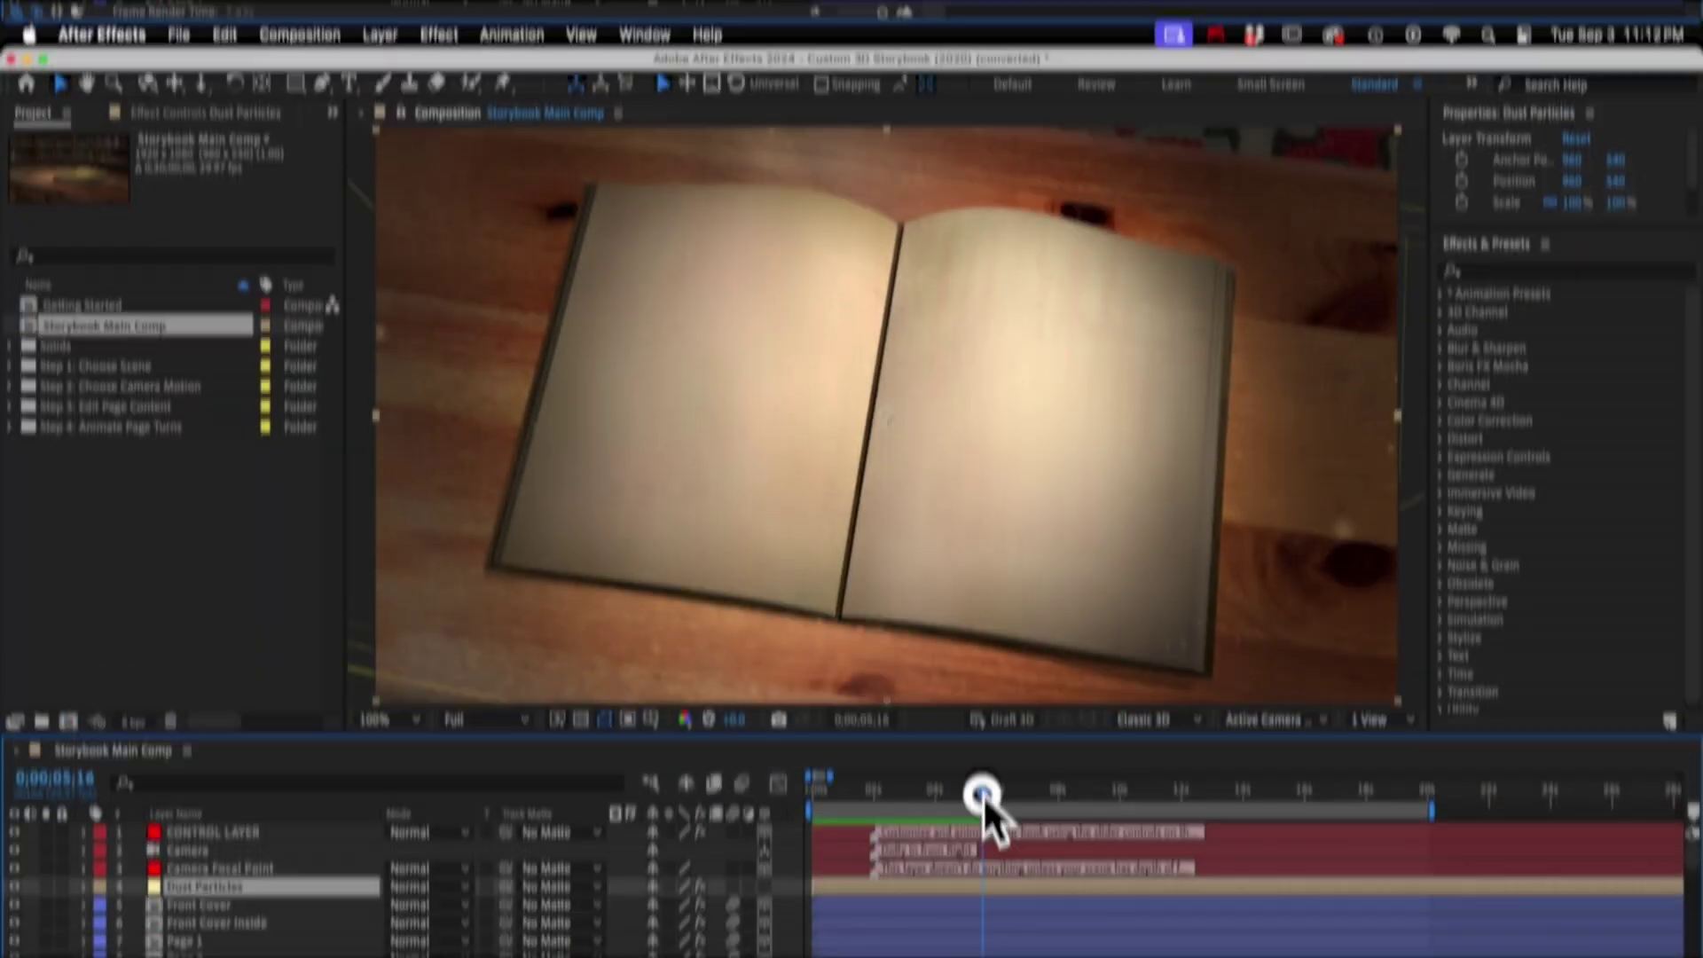
Step: Apply Basic Text to Dust Particles with left-aligned text 'Put your notes for the layer here'
drag(983, 774, 885, 775)
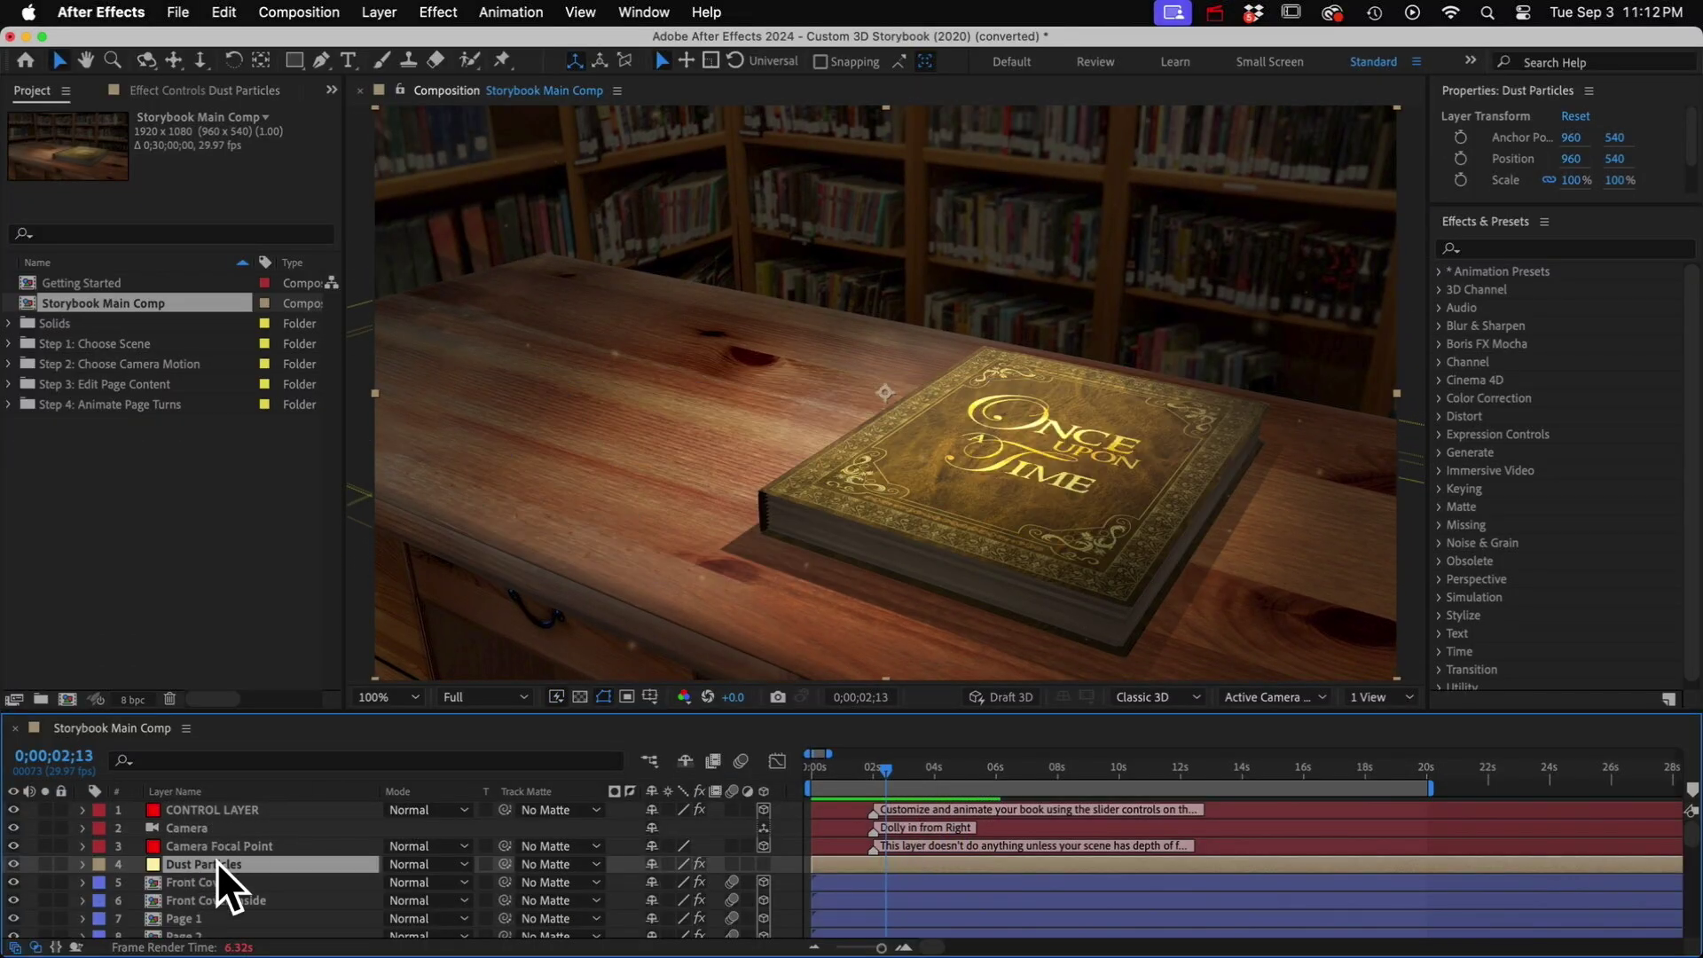
click(1497, 248)
text(basic text)
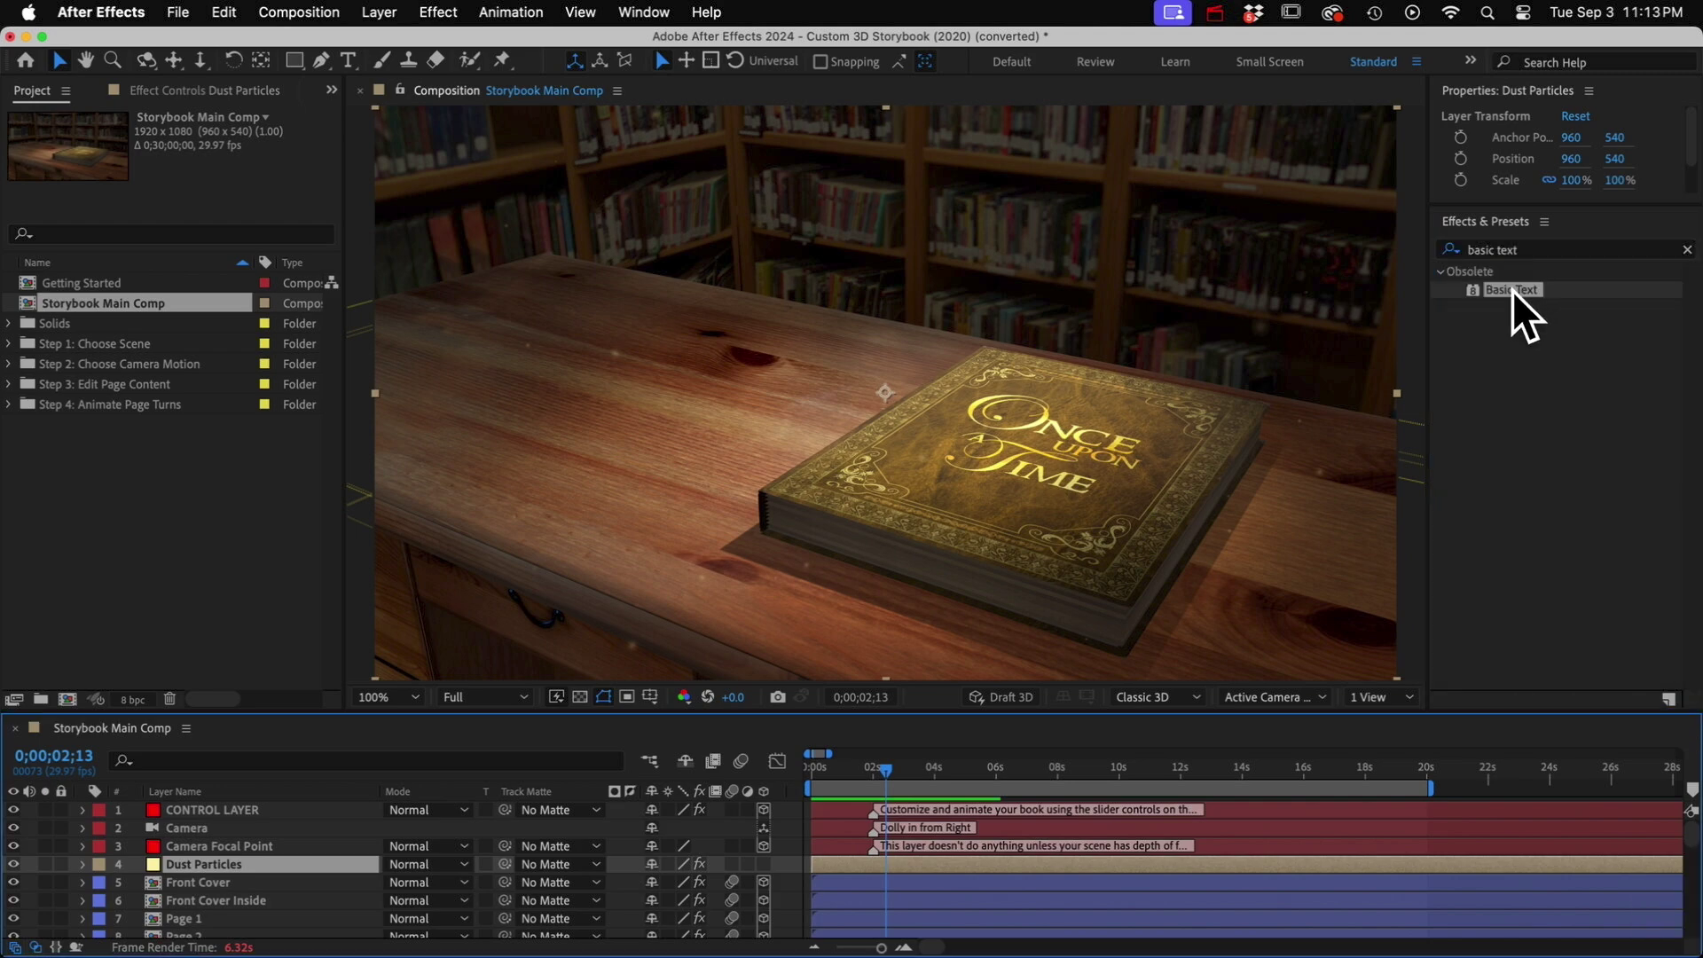
drag(1513, 290, 859, 321)
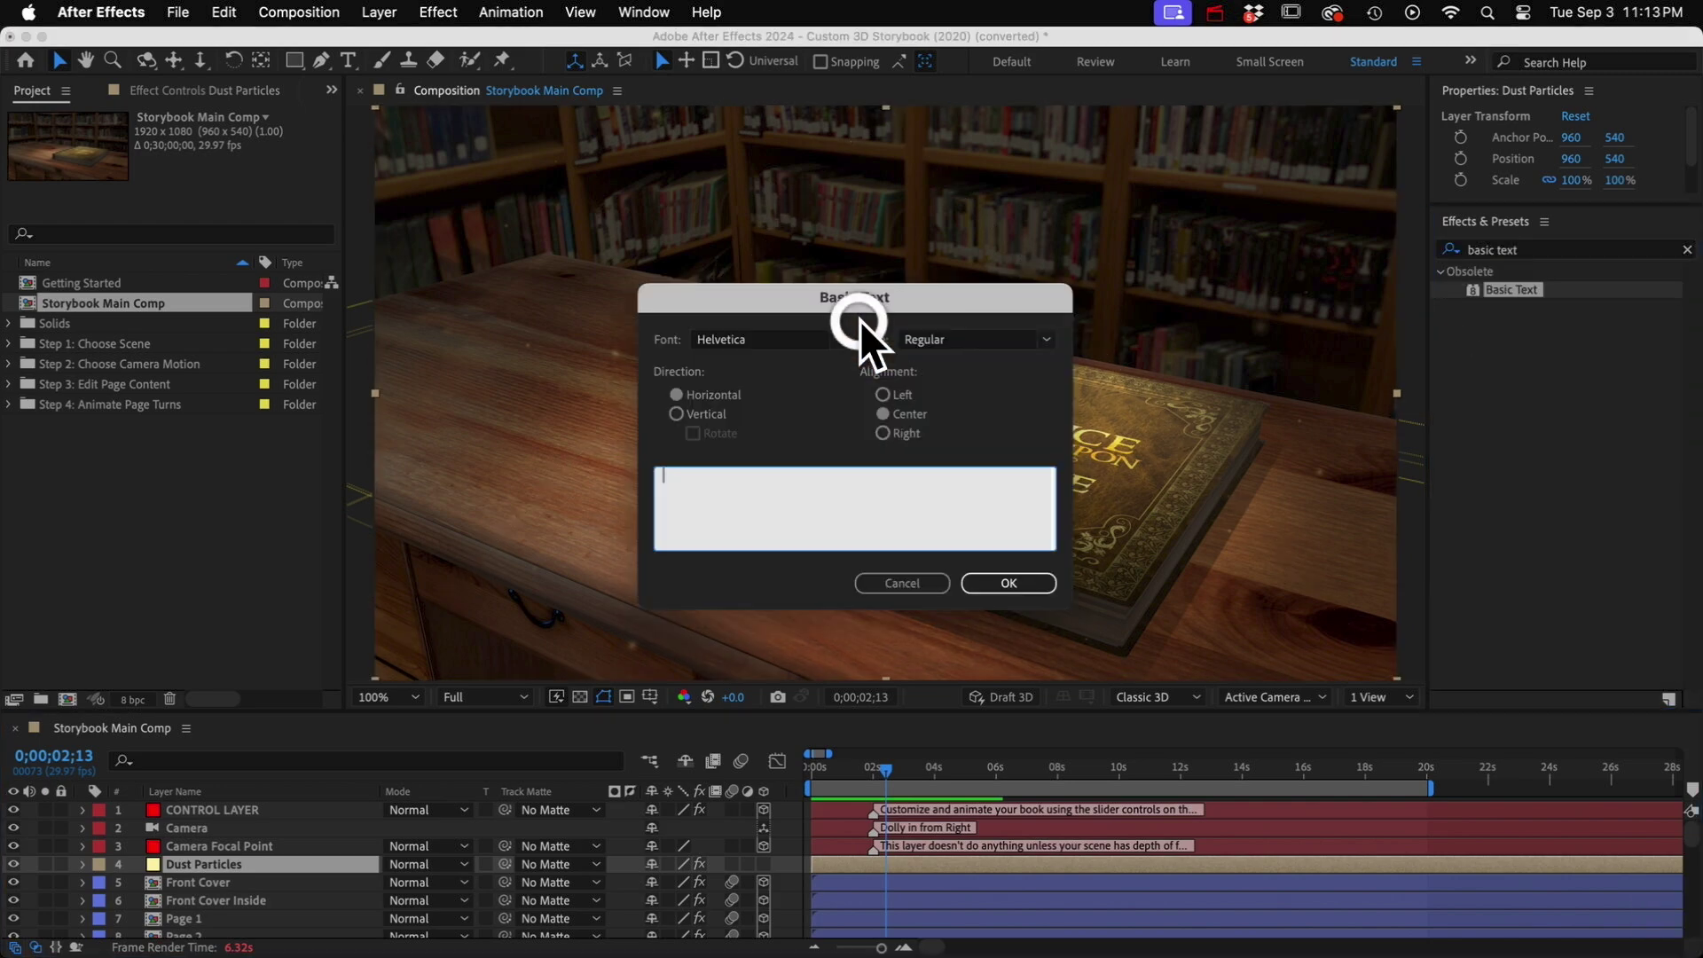
text(Put your notes for the layer here)
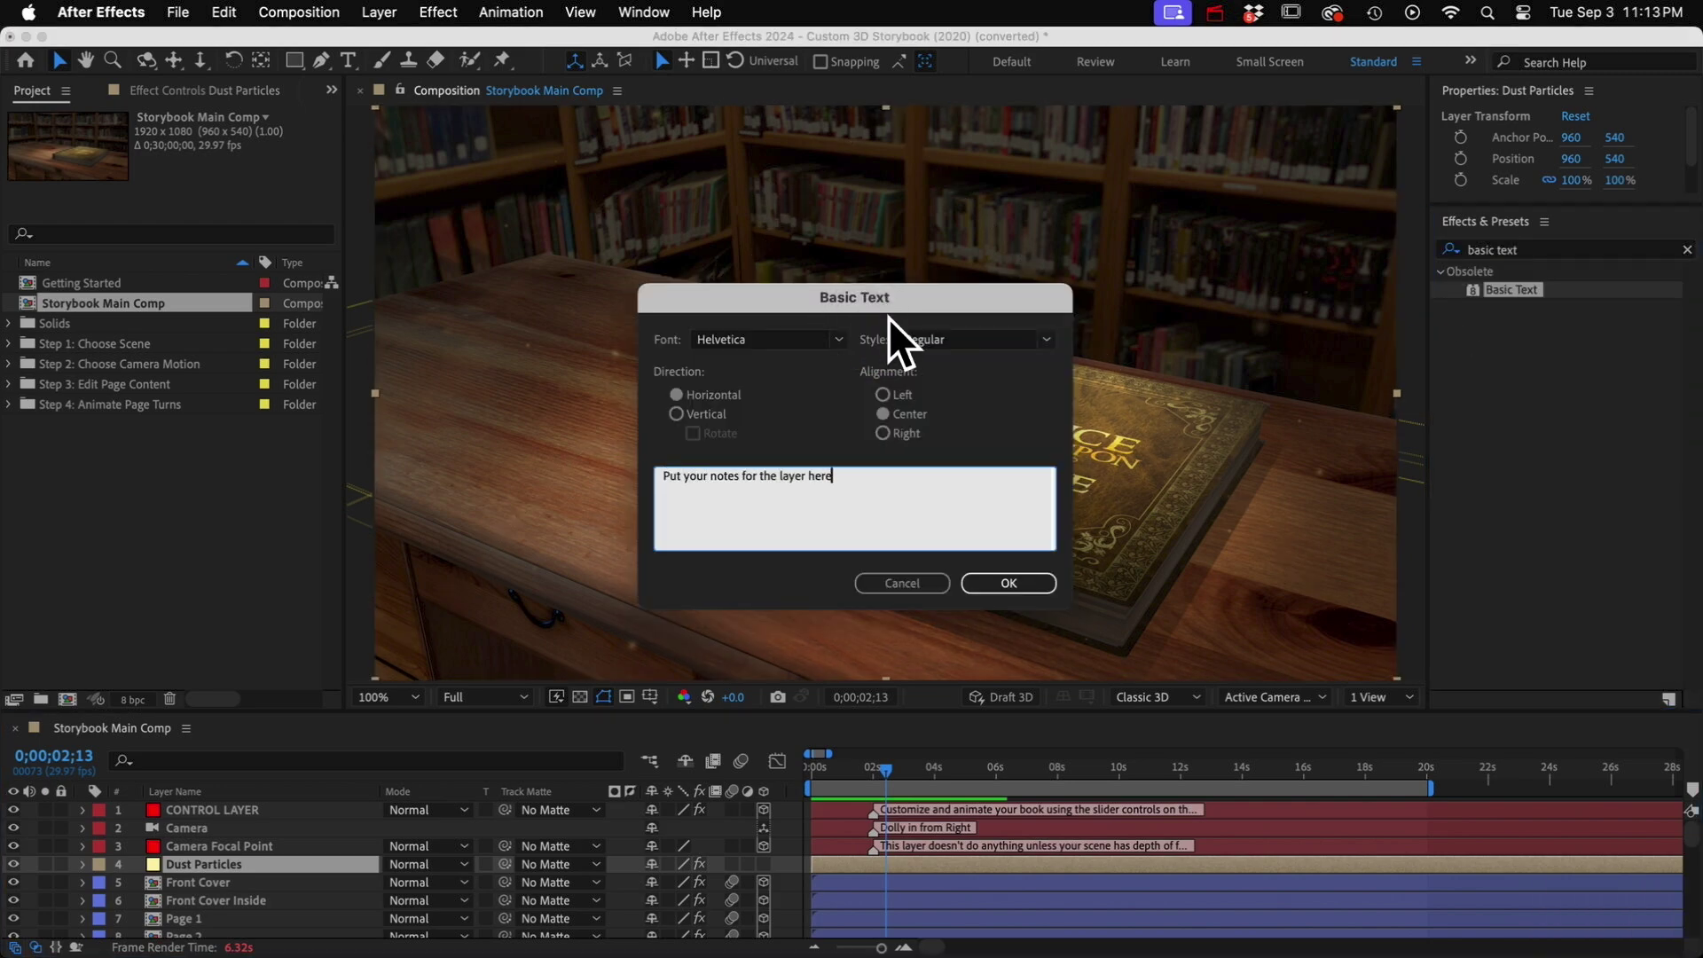
click(882, 394)
click(1009, 583)
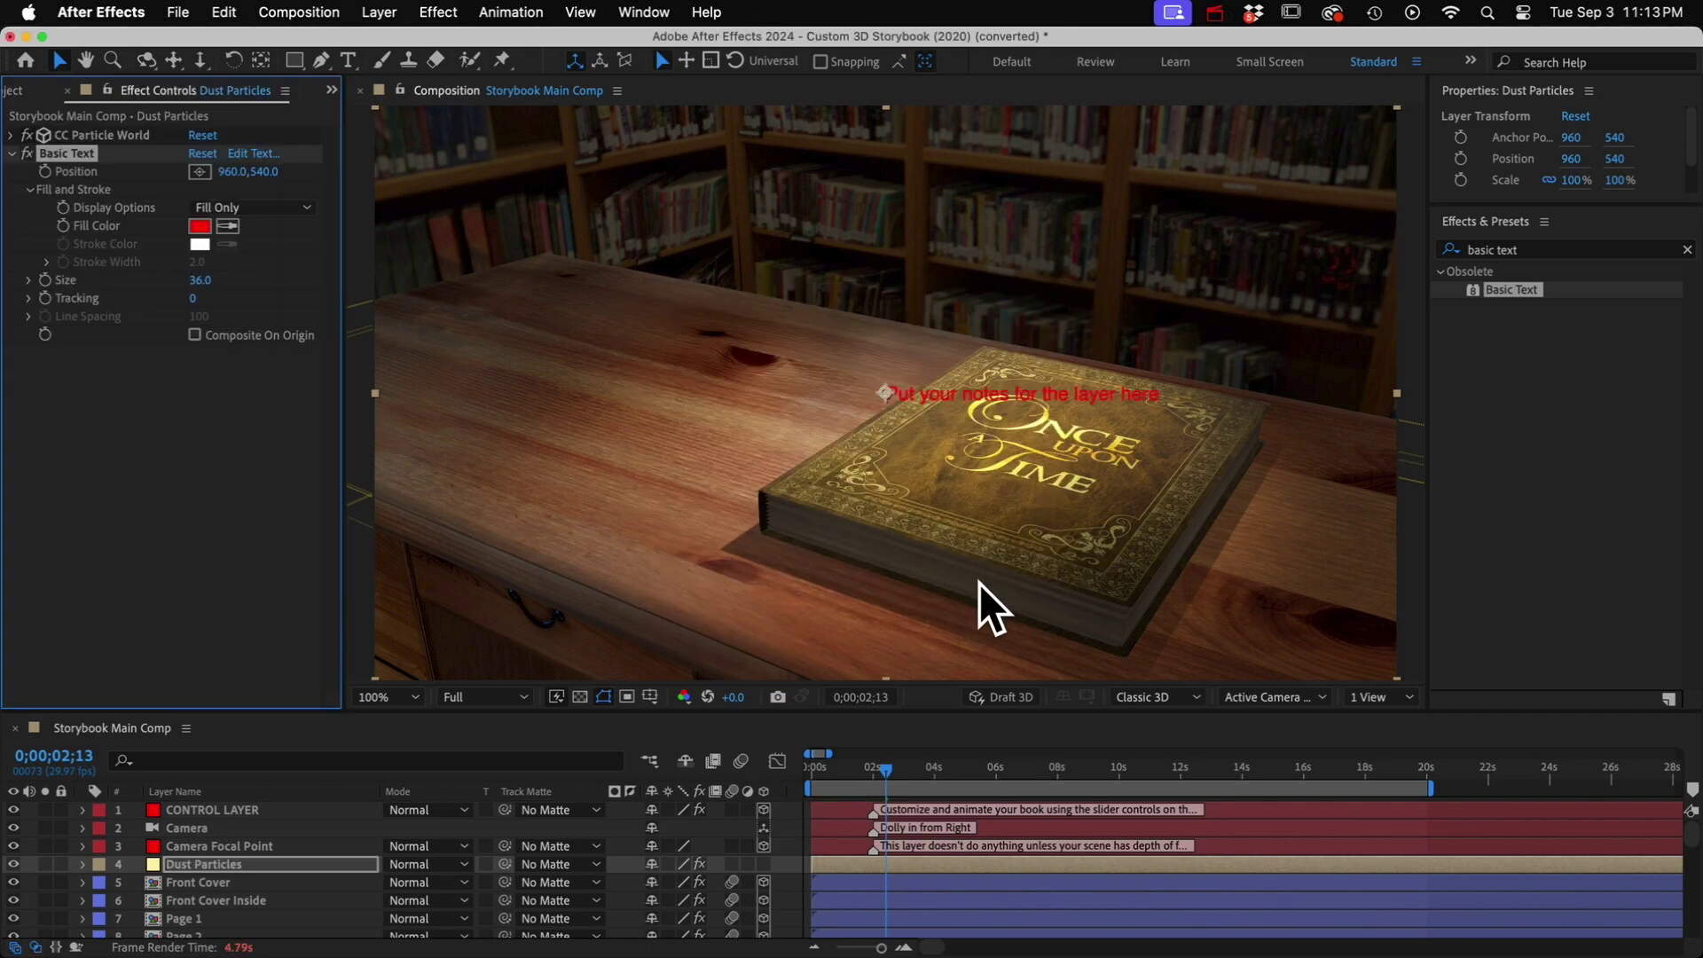
Step: Turn on Composite On Origin, set size 94, move the note top-left, and fill it white
click(195, 335)
drag(200, 280, 178, 285)
drag(218, 171, 217, 257)
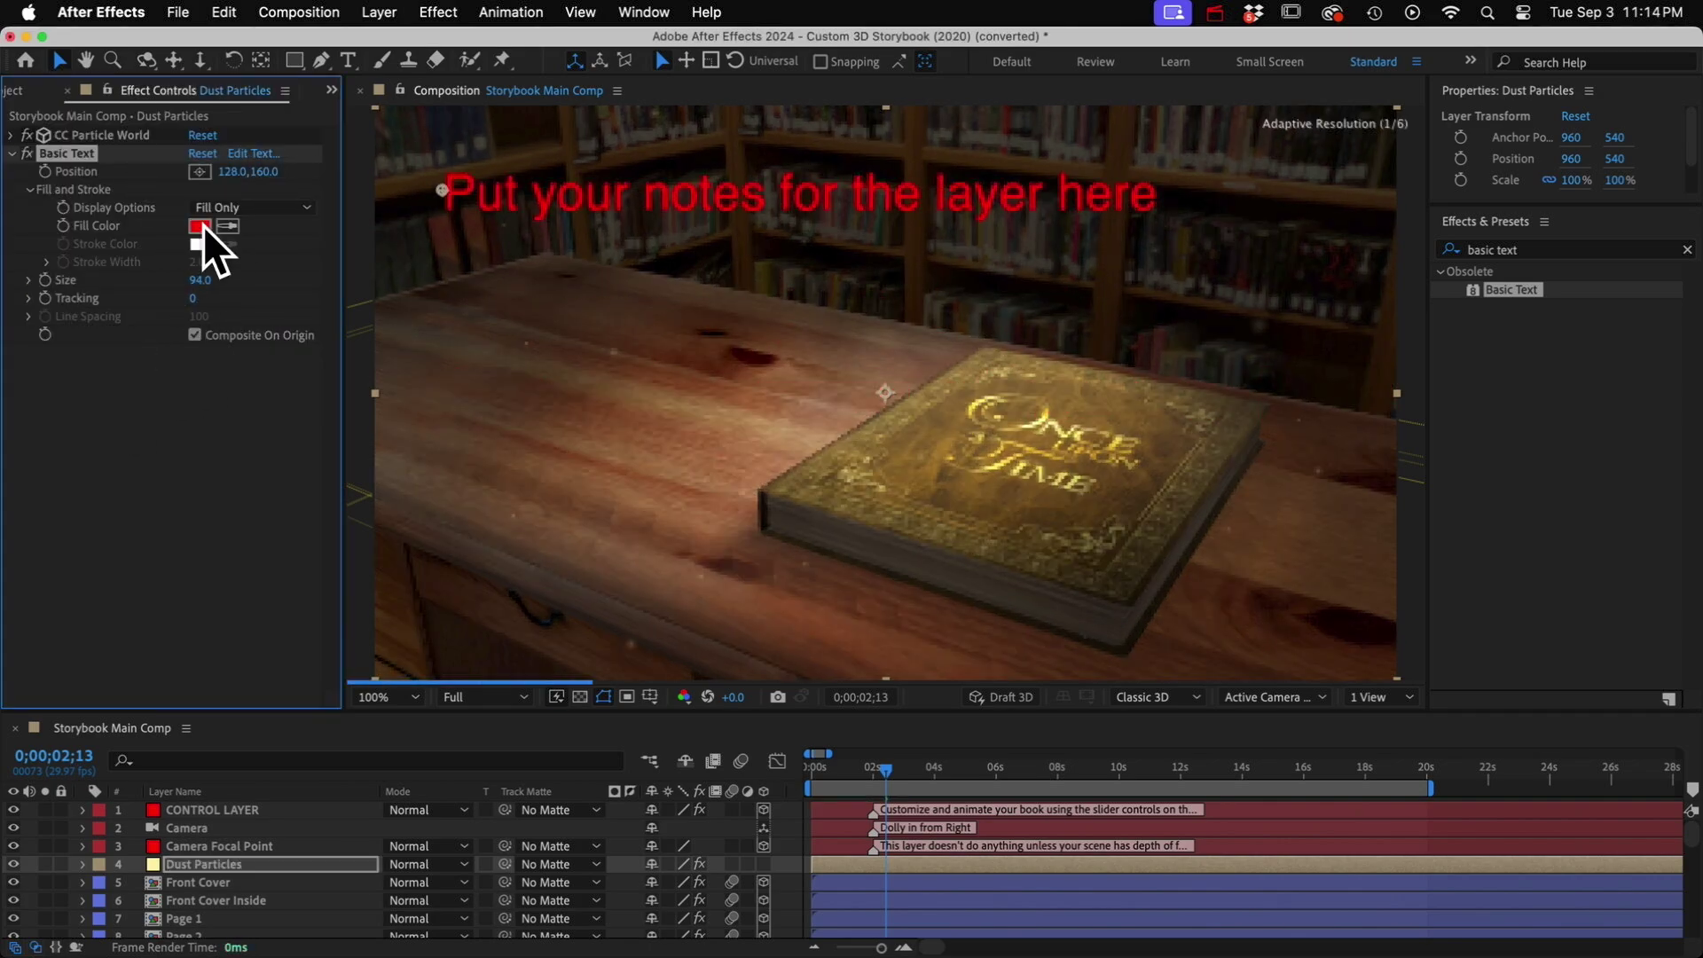
click(228, 226)
click(1039, 344)
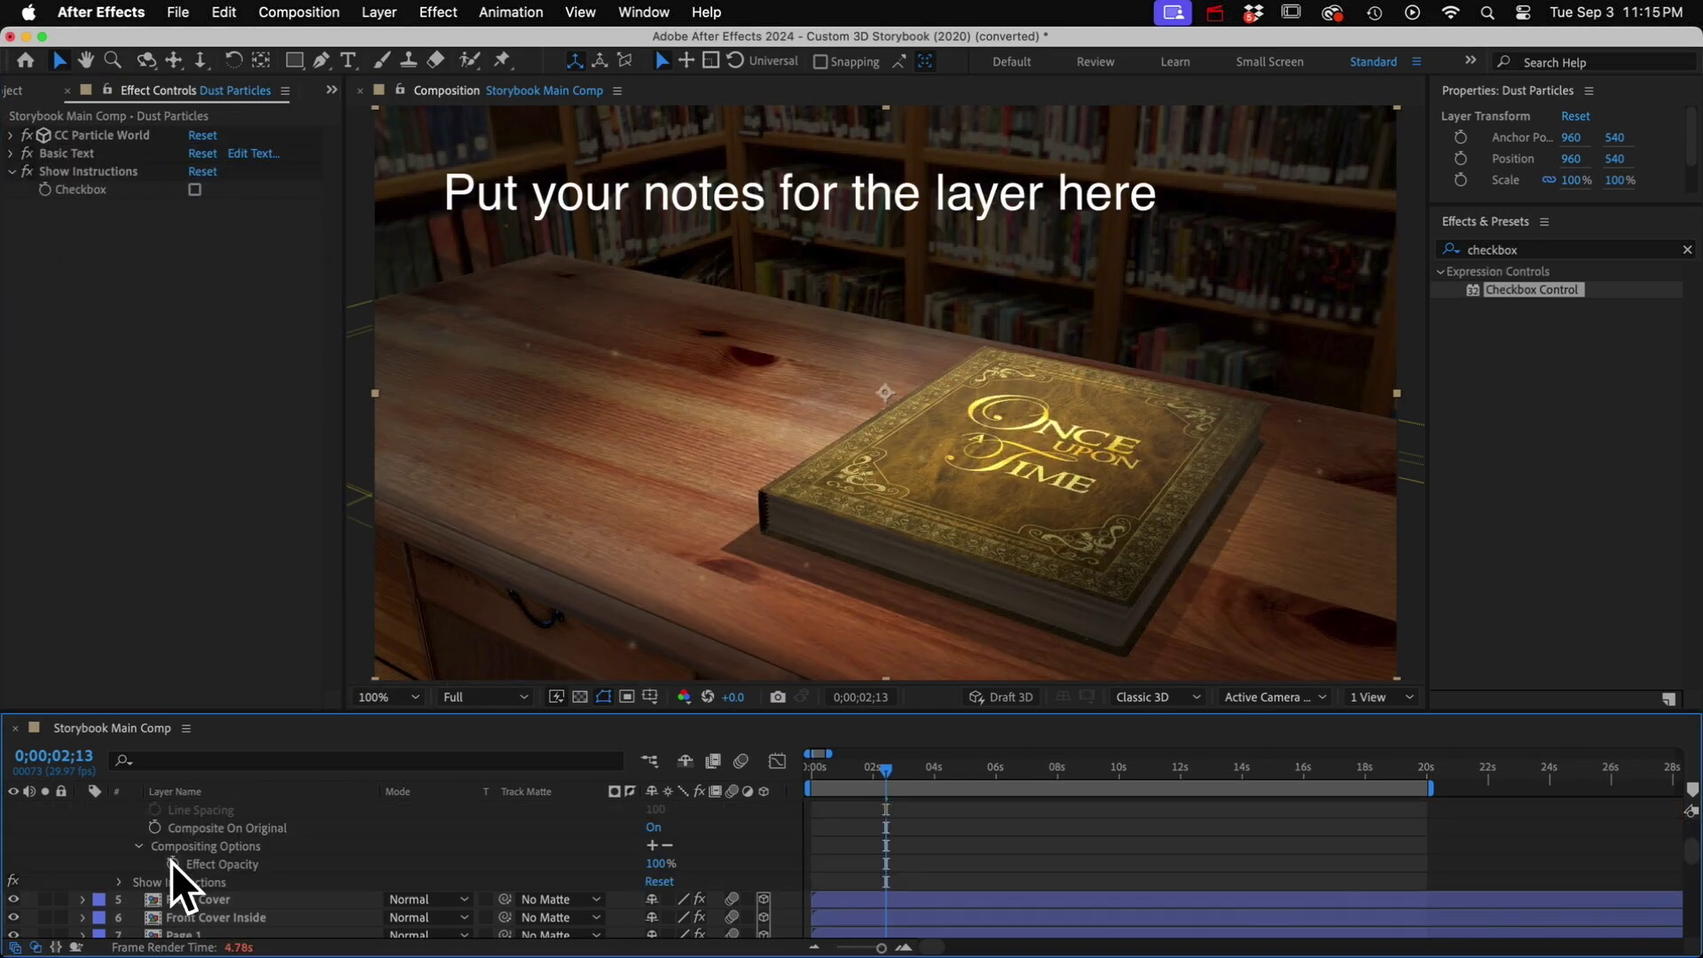
Step: Link Effect Opacity to the Show Instructions checkbox with a '*value' expression, then tick it
alt+click(172, 863)
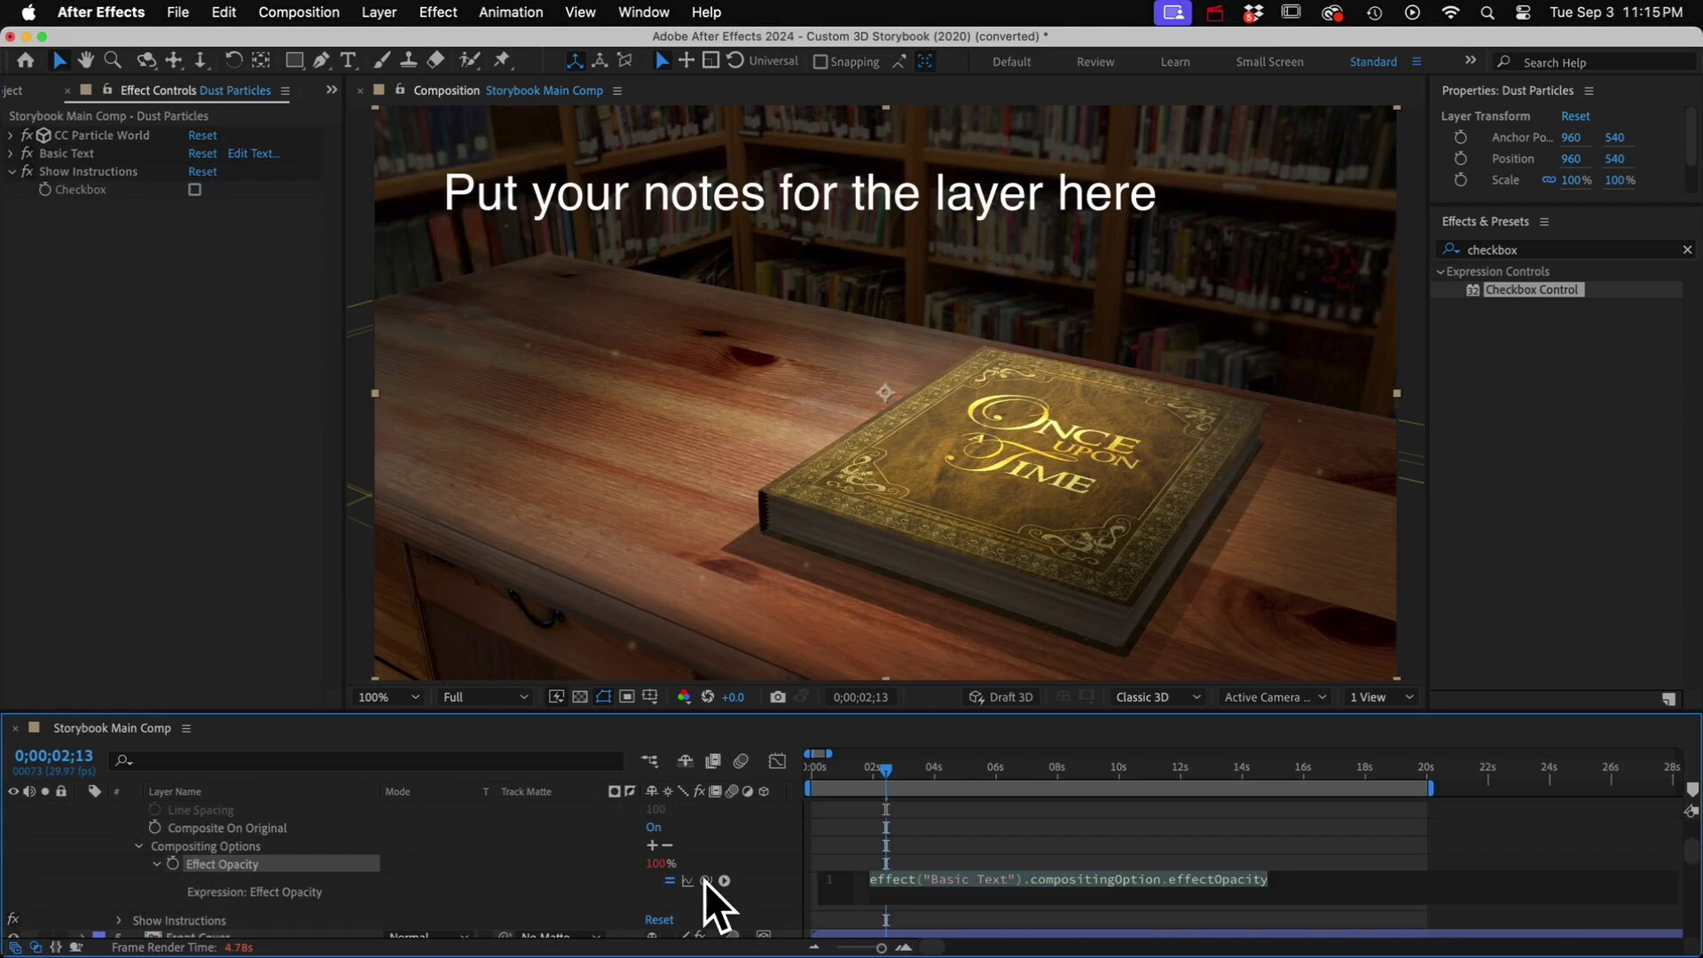
drag(706, 881, 81, 190)
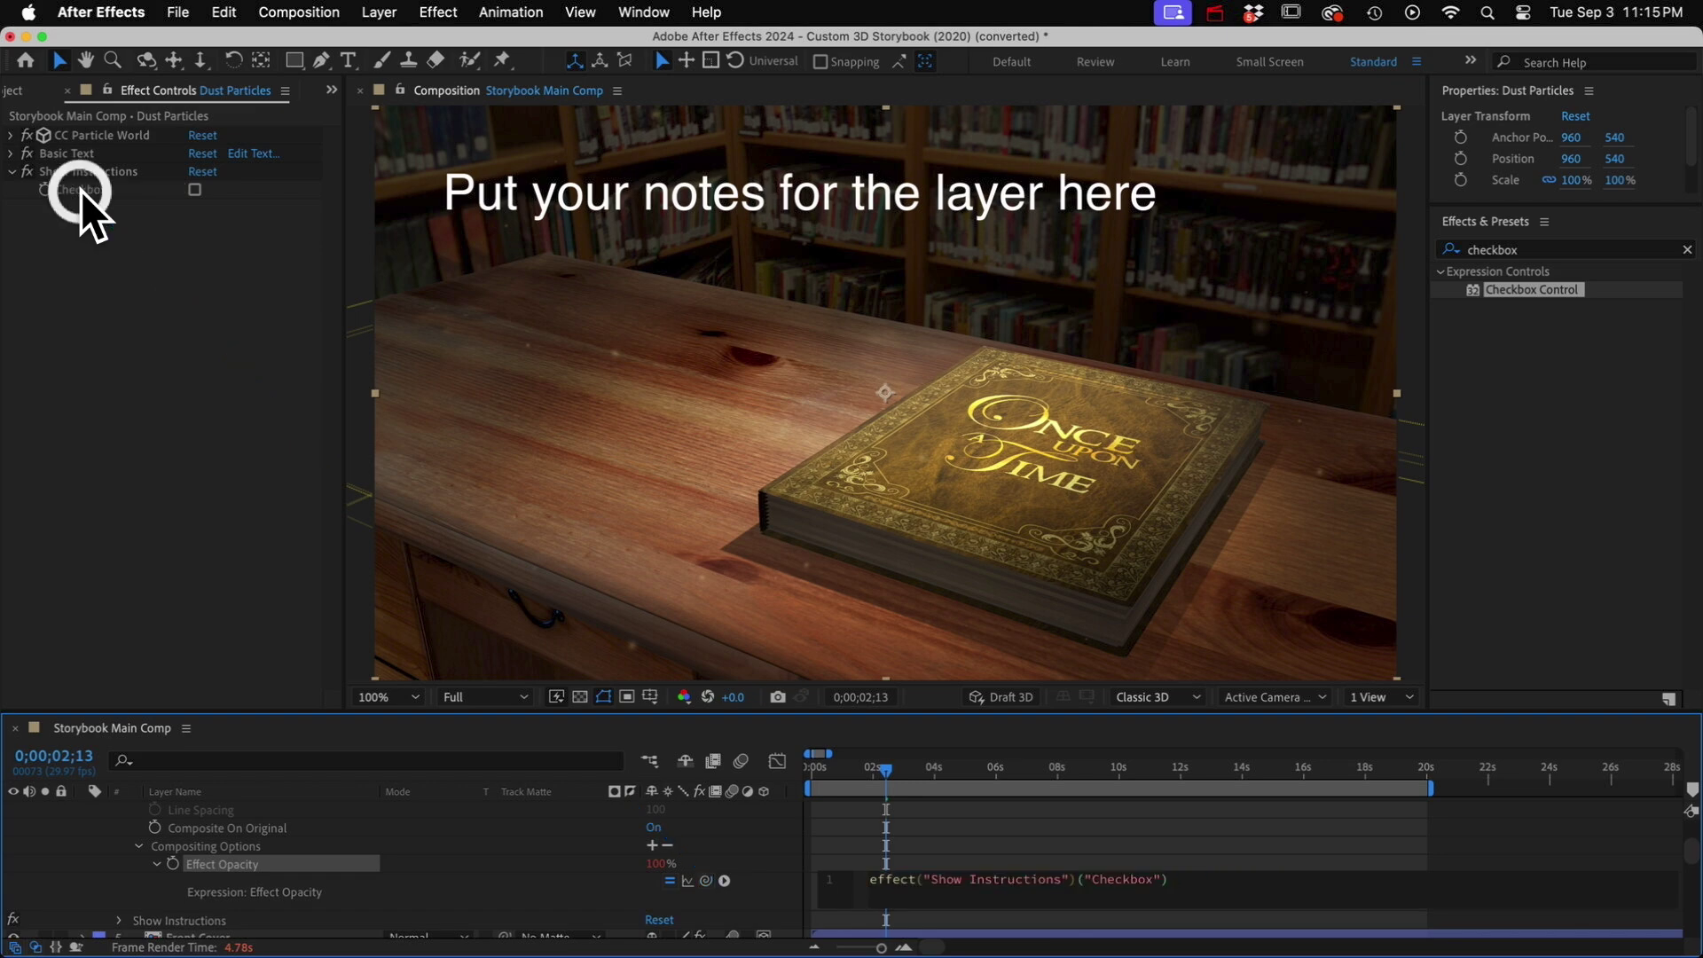
text(*value)
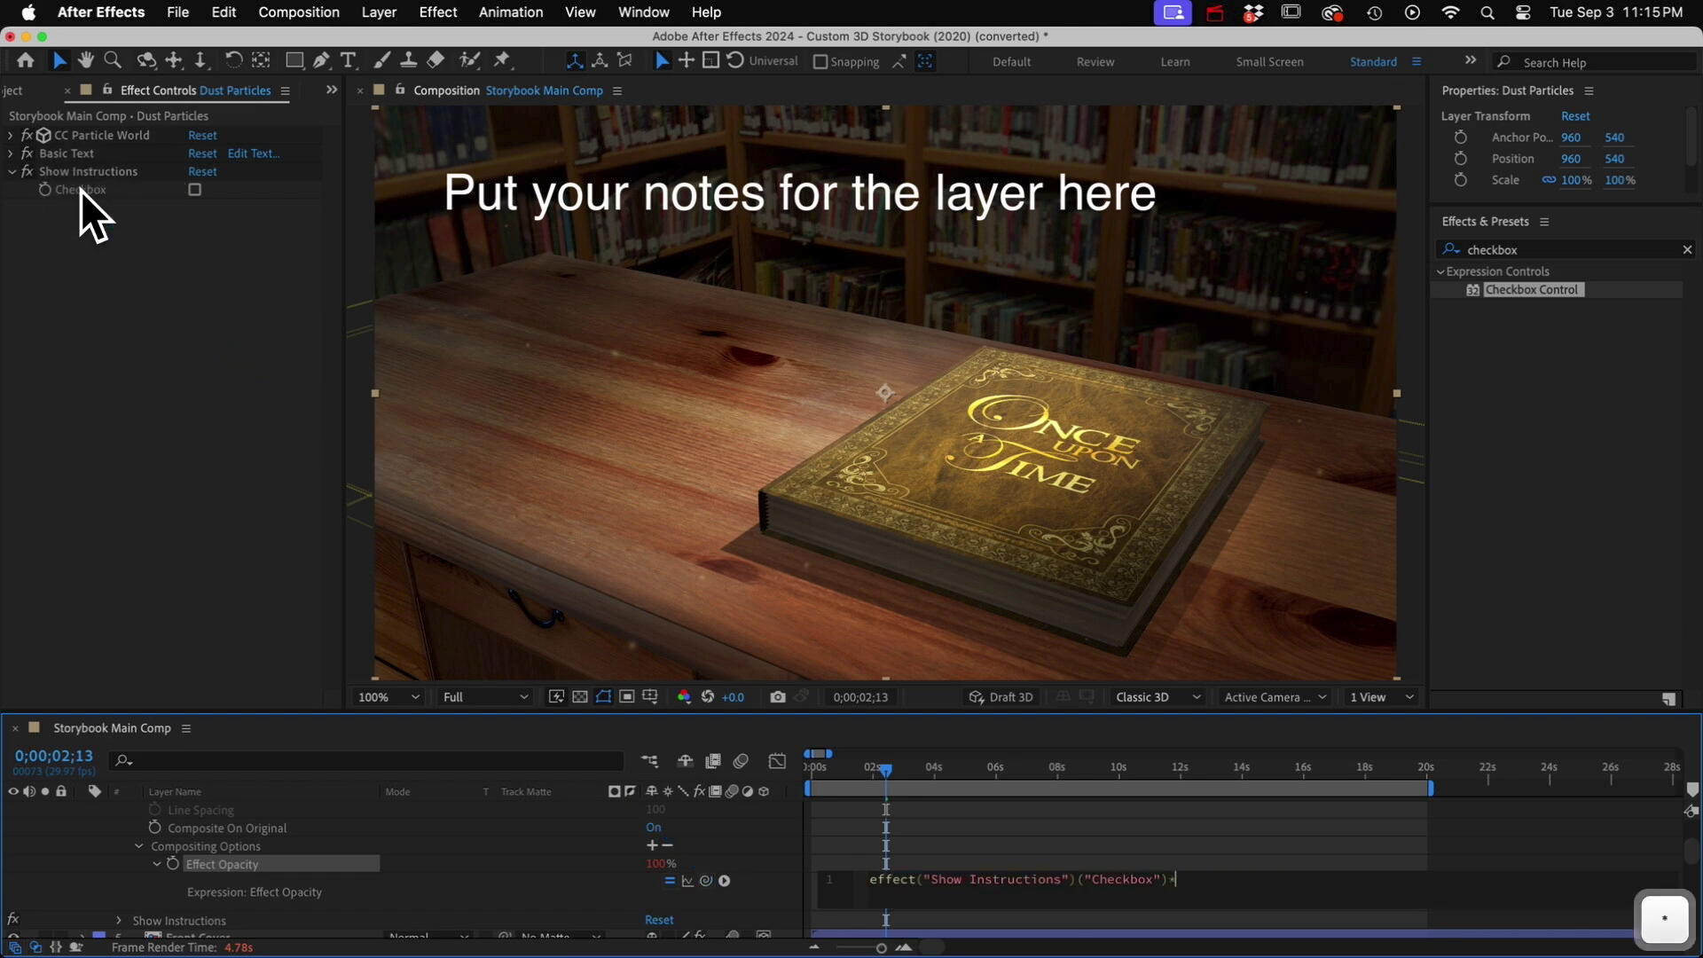
click(92, 884)
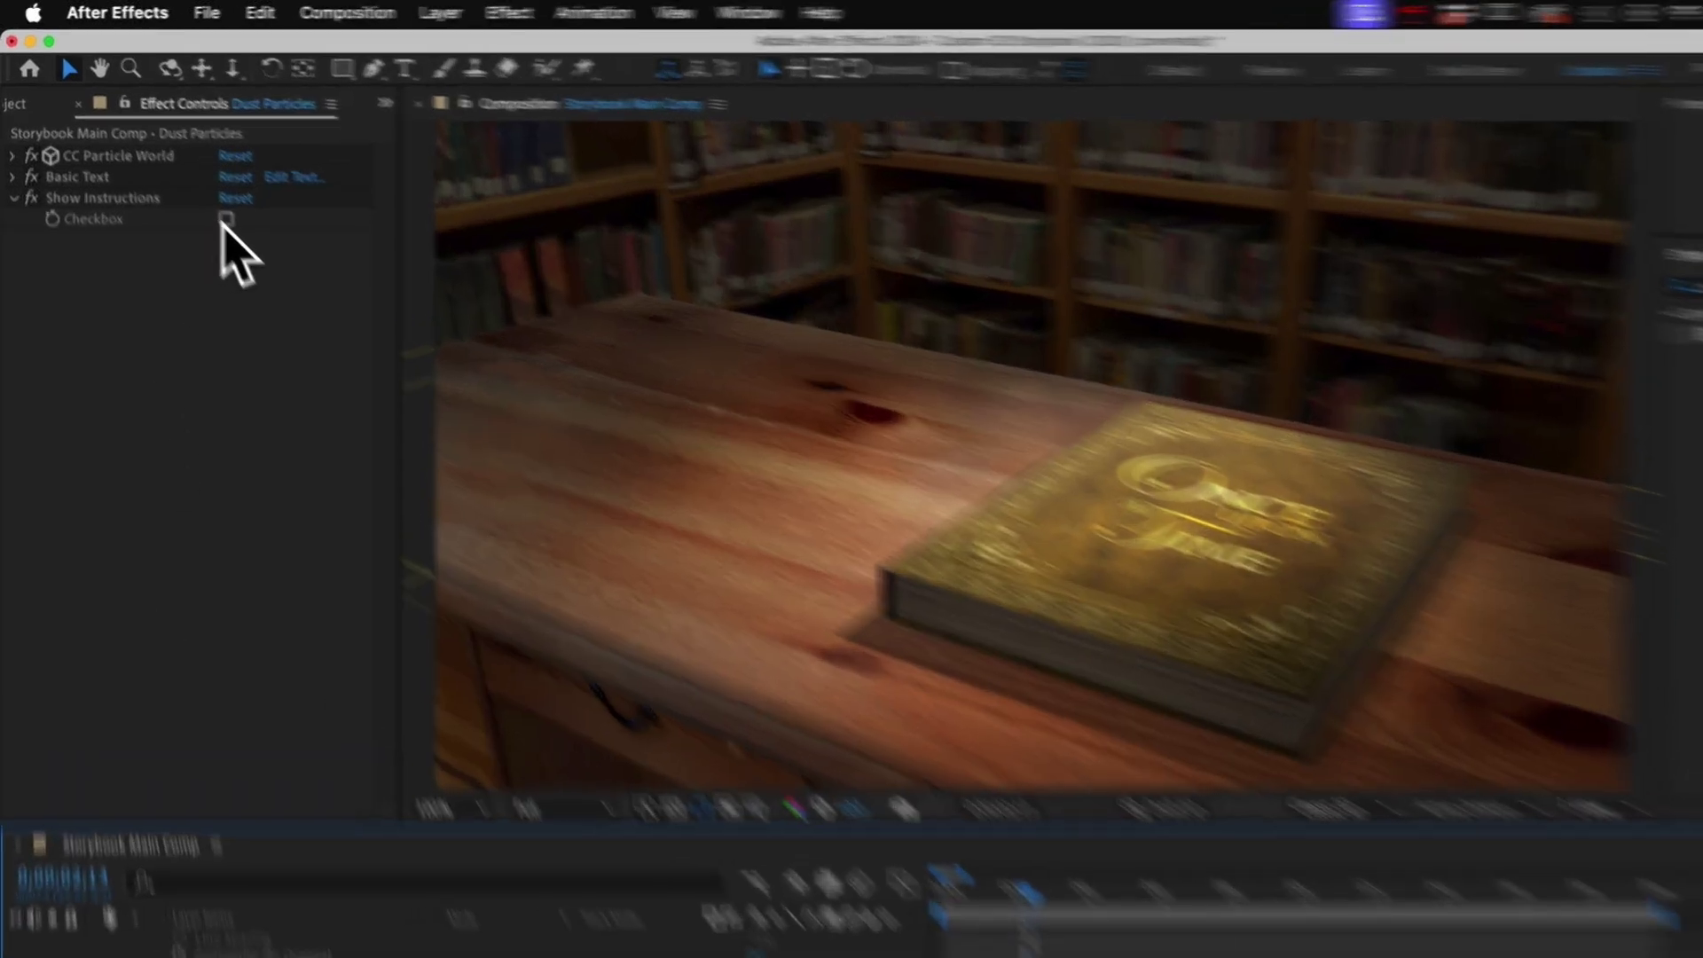
click(195, 190)
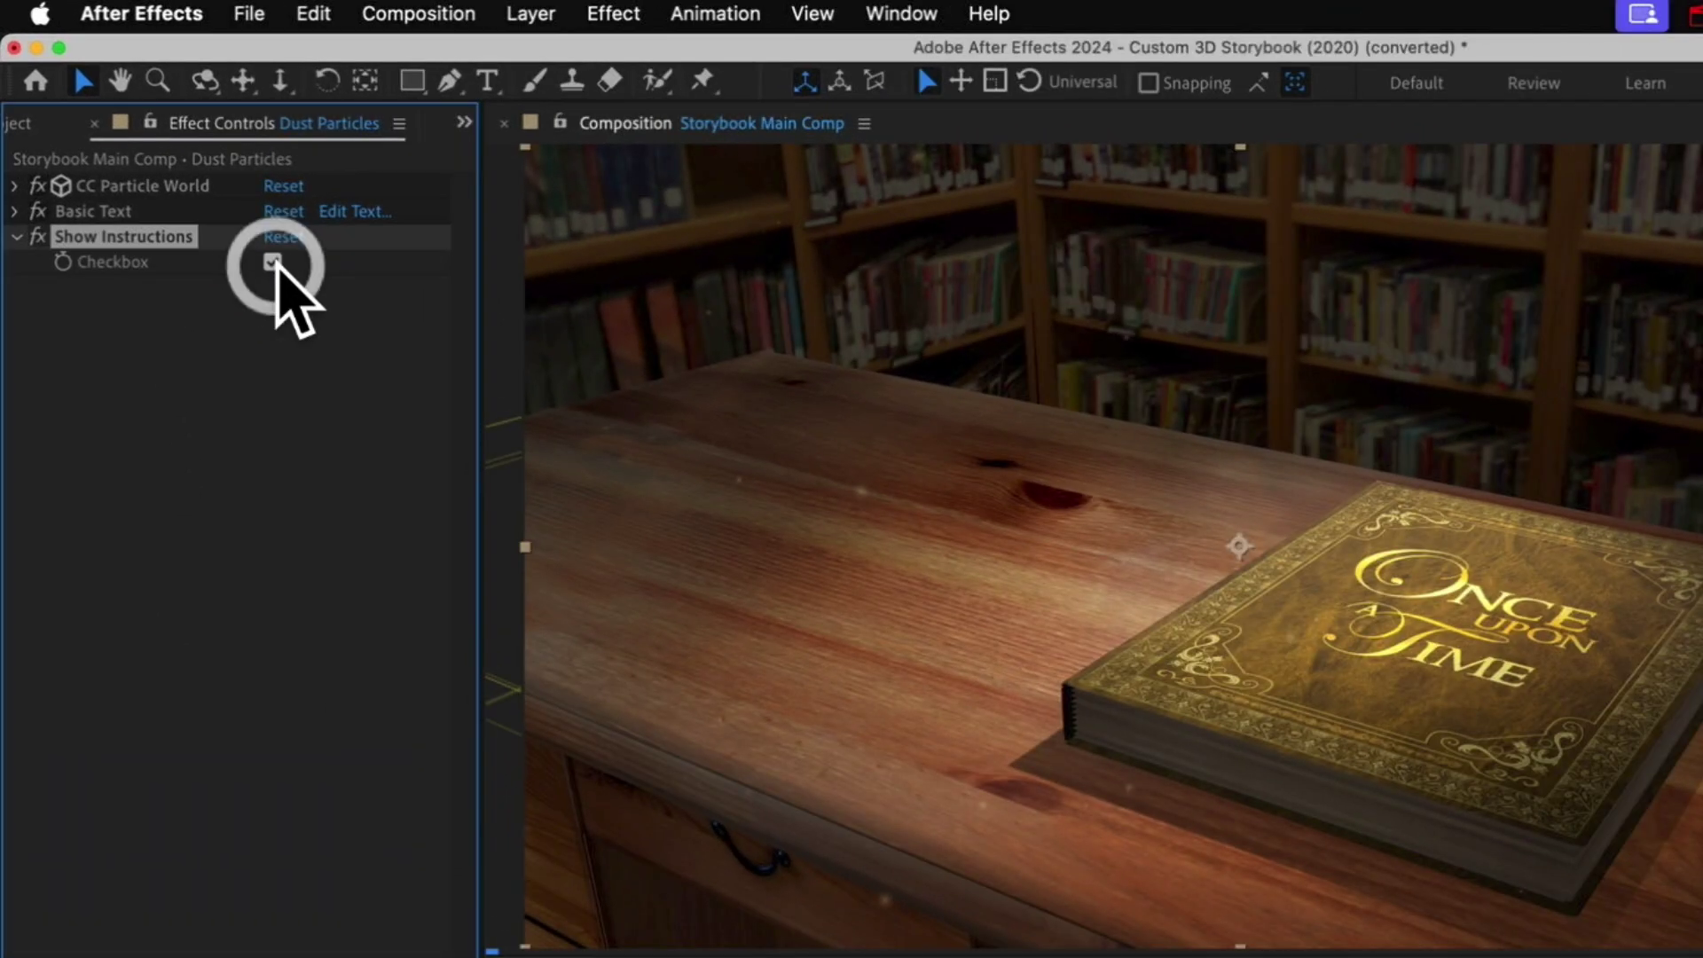
Step: Untick Show Instructions and add a Slider Control to Front Cover Inside
click(272, 263)
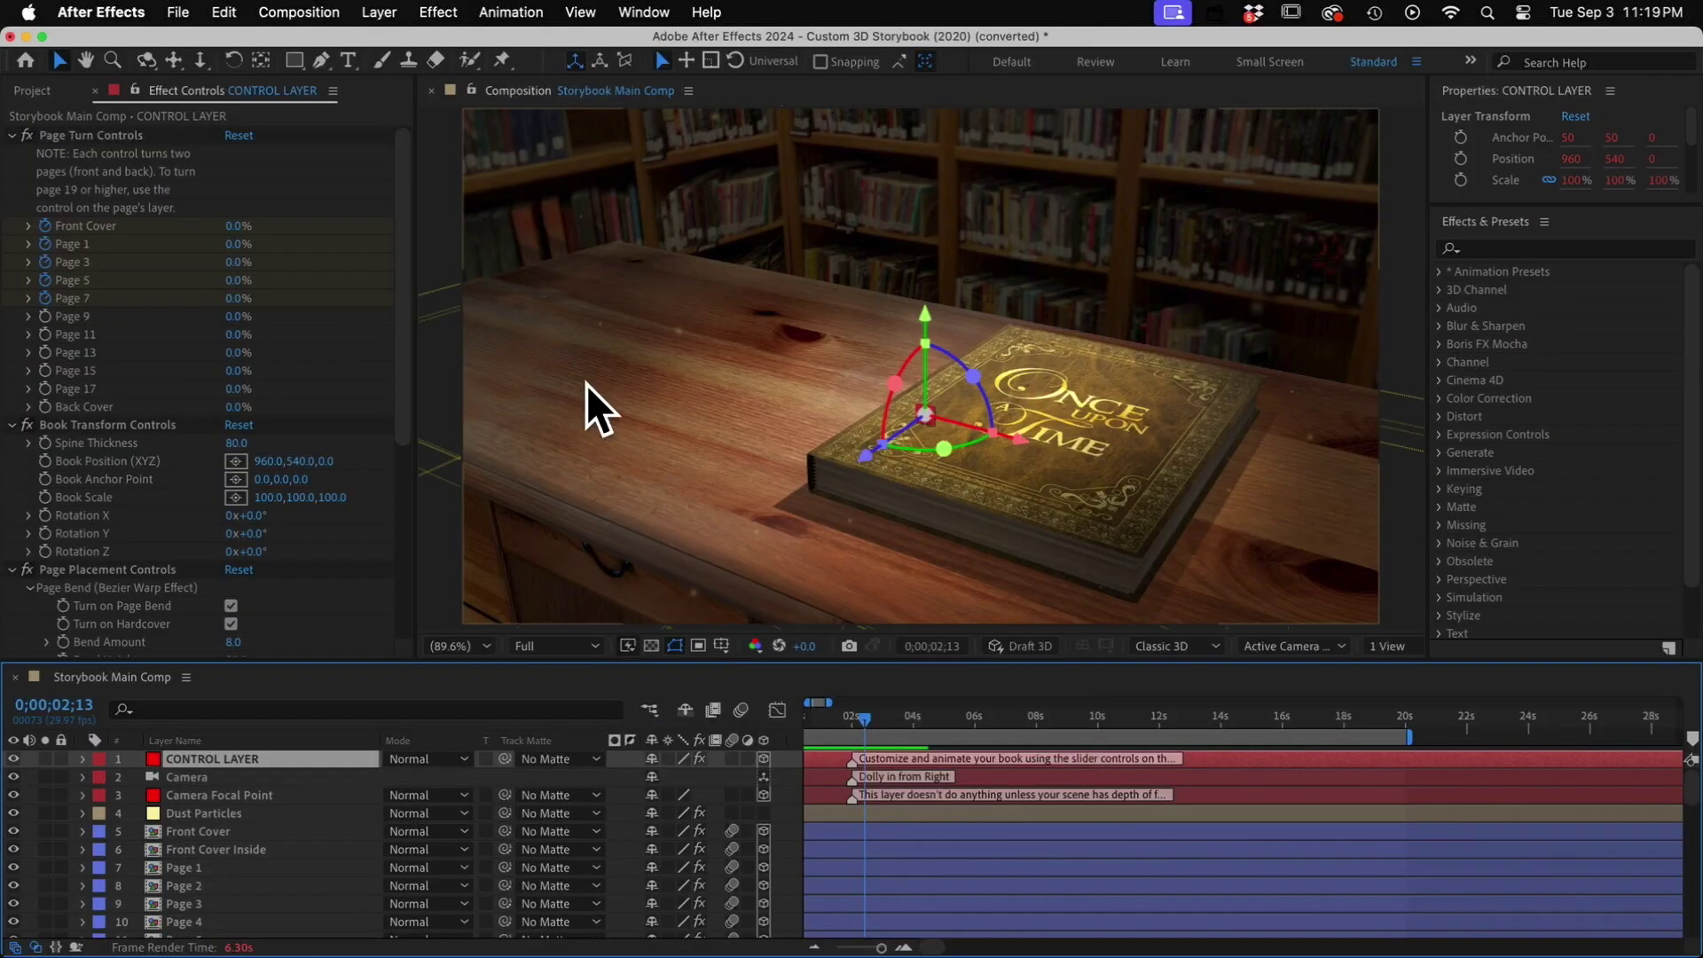
click(229, 848)
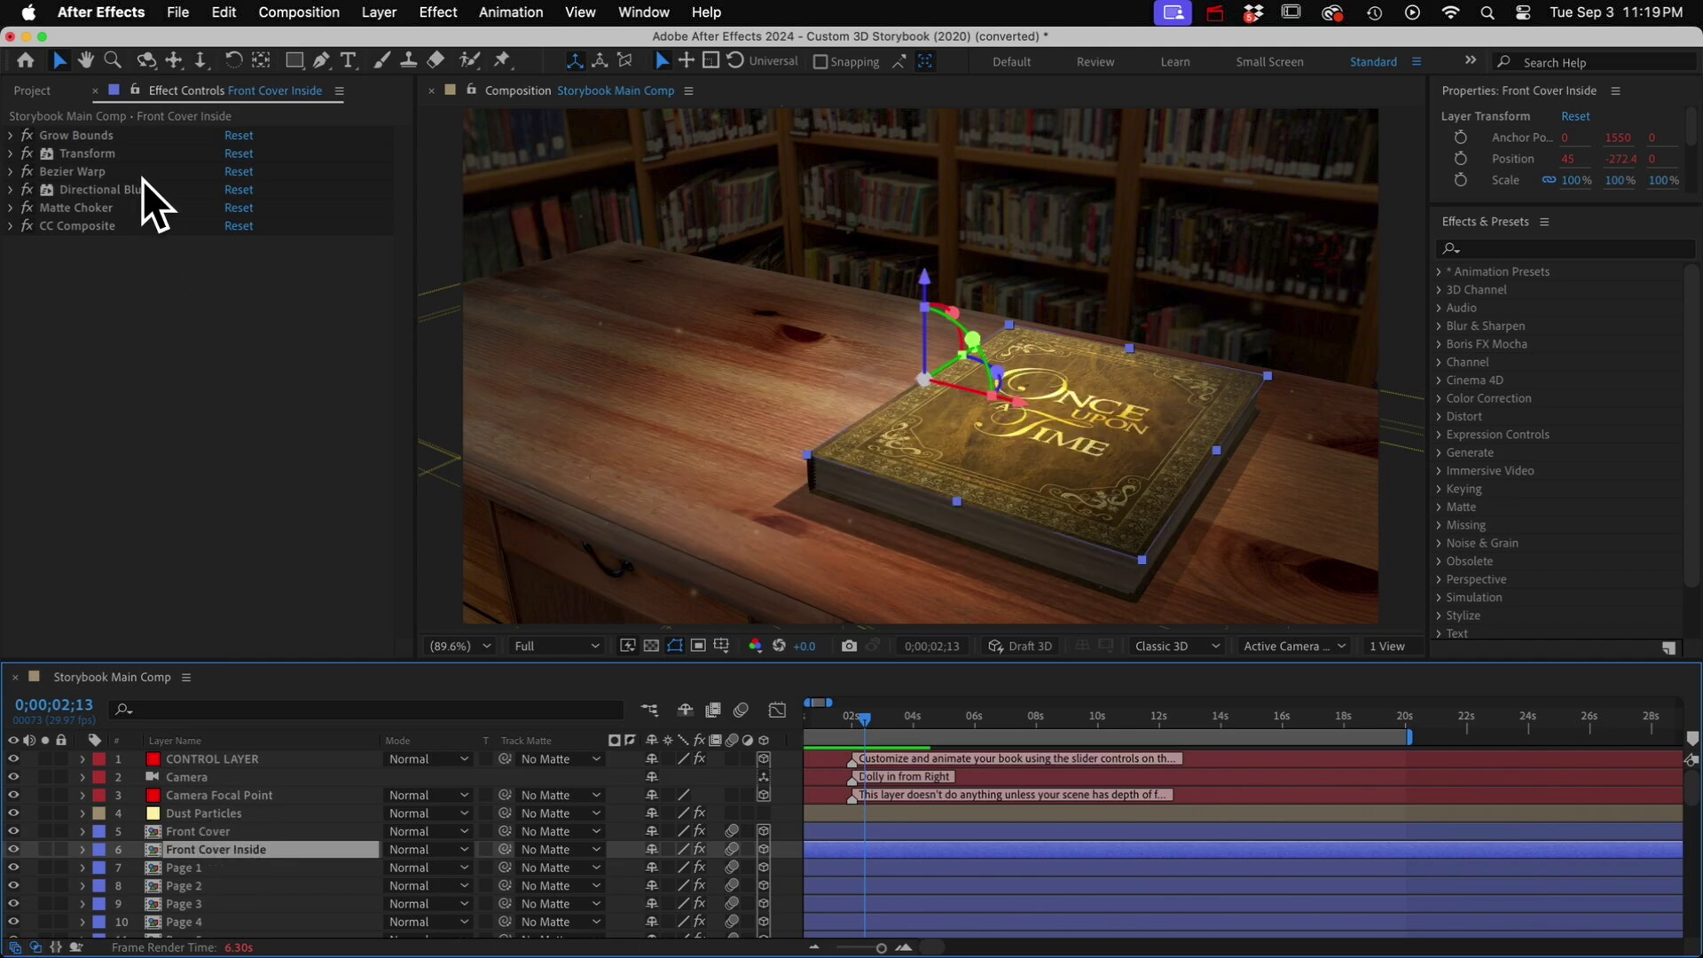
click(1491, 247)
text(slider)
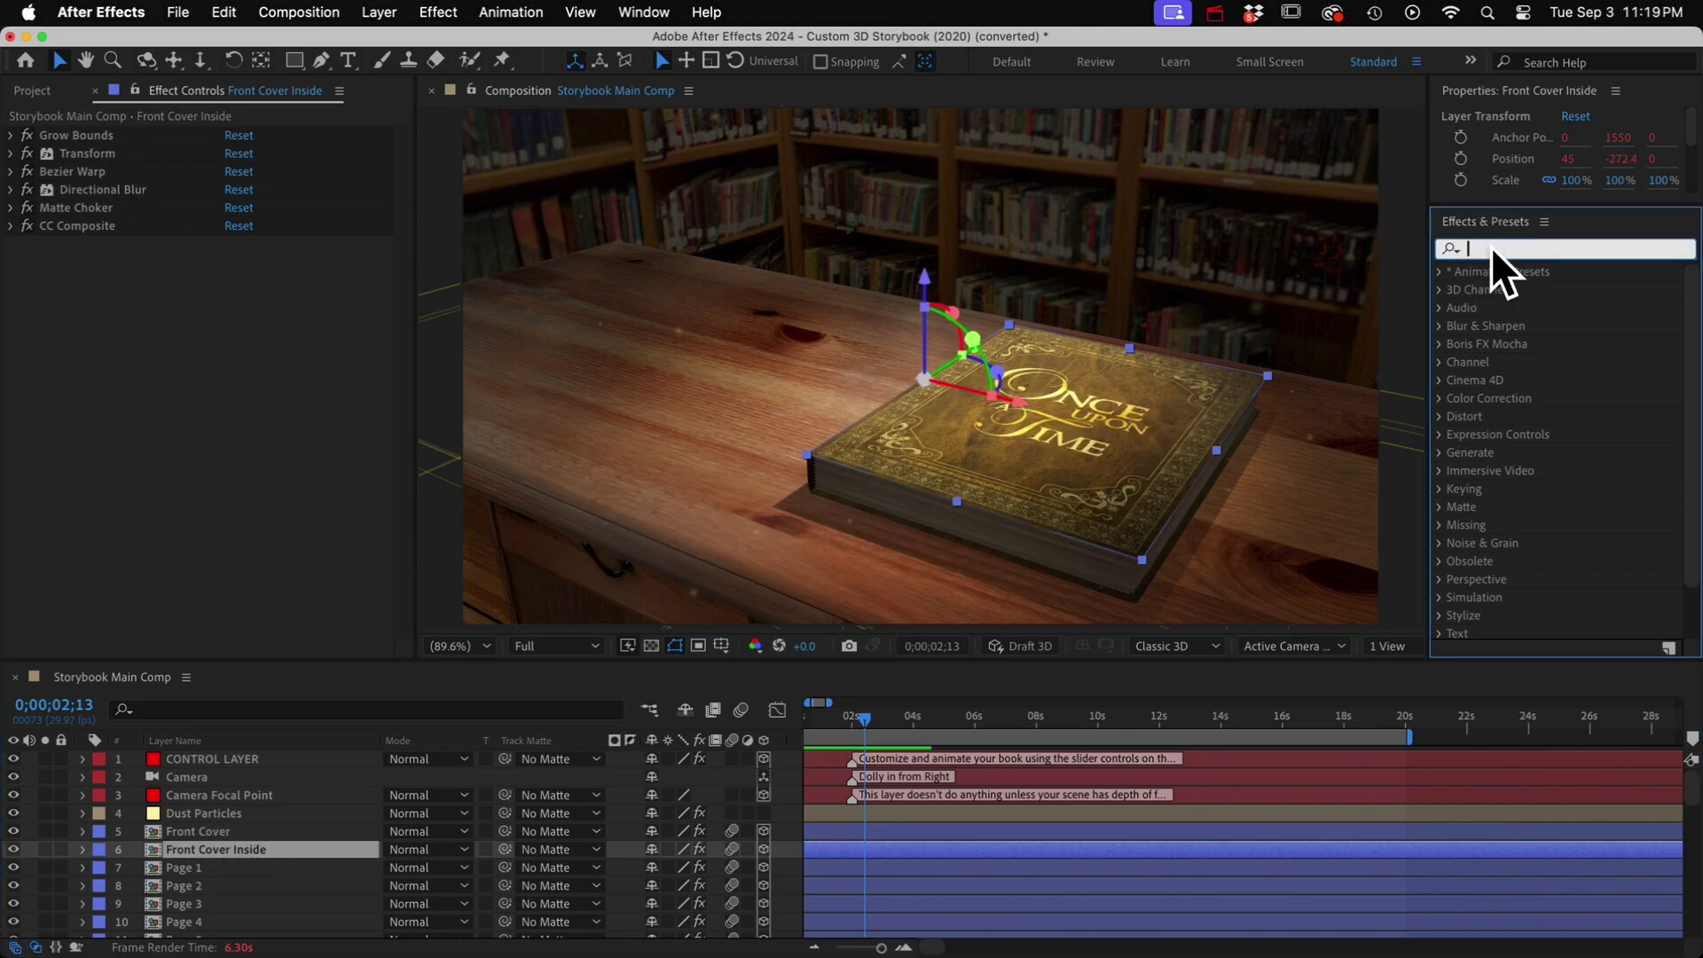
drag(1543, 289, 157, 301)
Step: Rename the slider '---Don't Edit These FX!---' and move it to the top of the effect stack
key(Return)
text(---D)
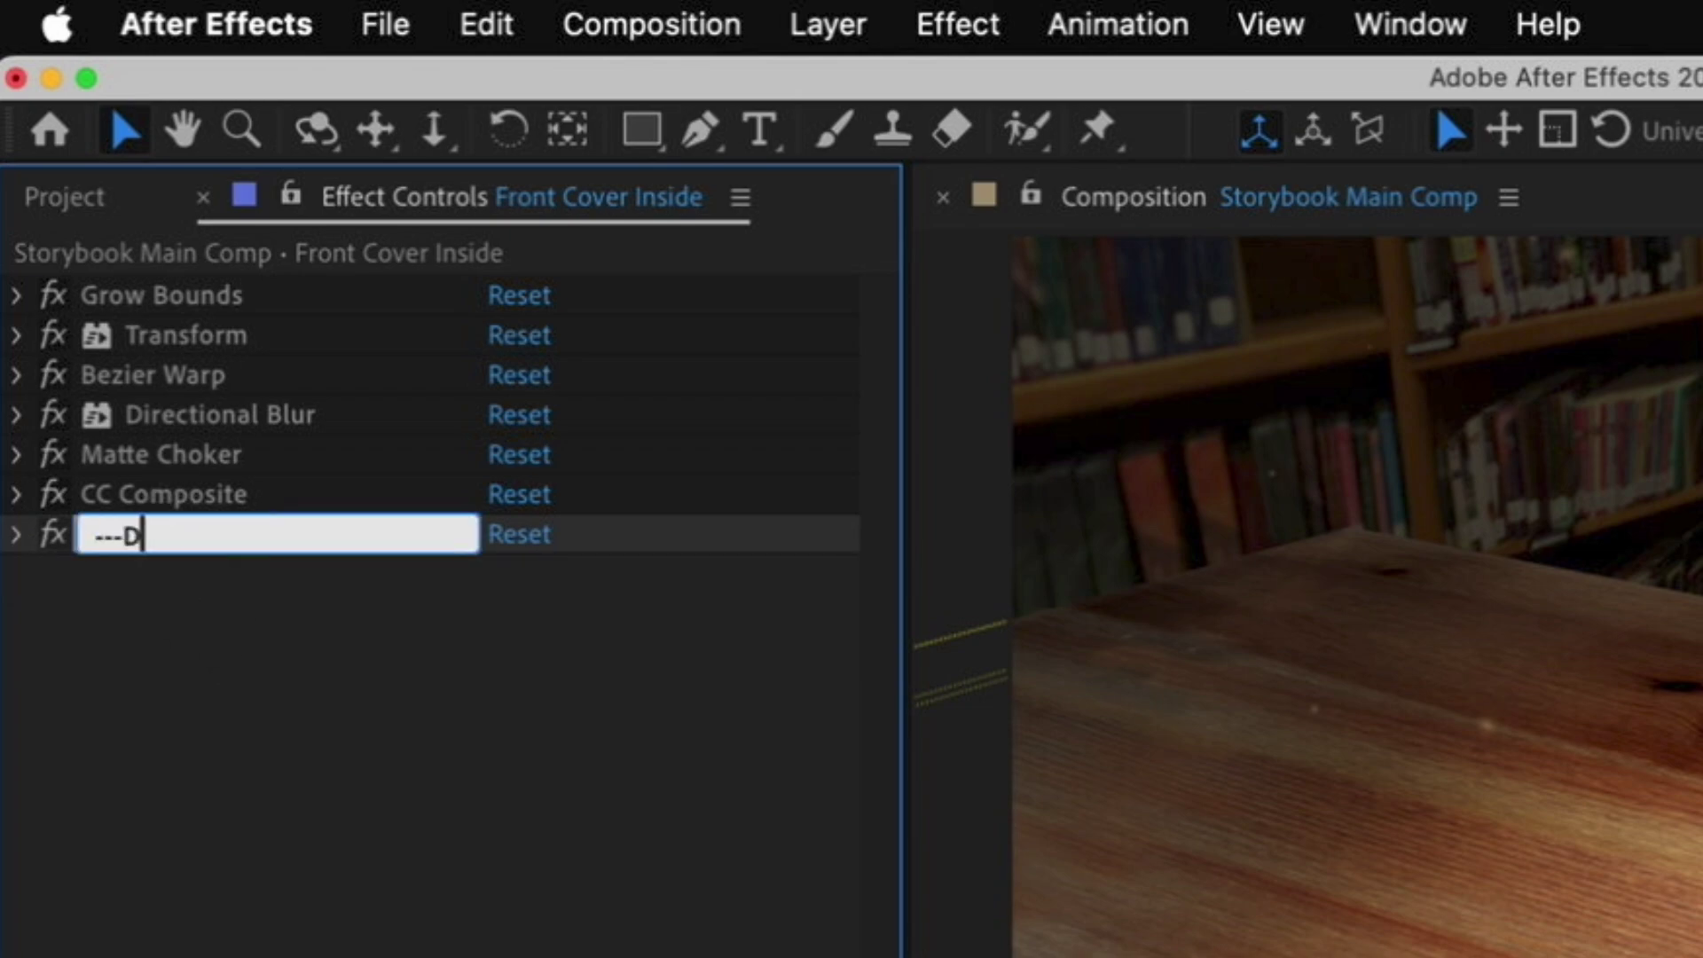
text(on't Edit These FX!---)
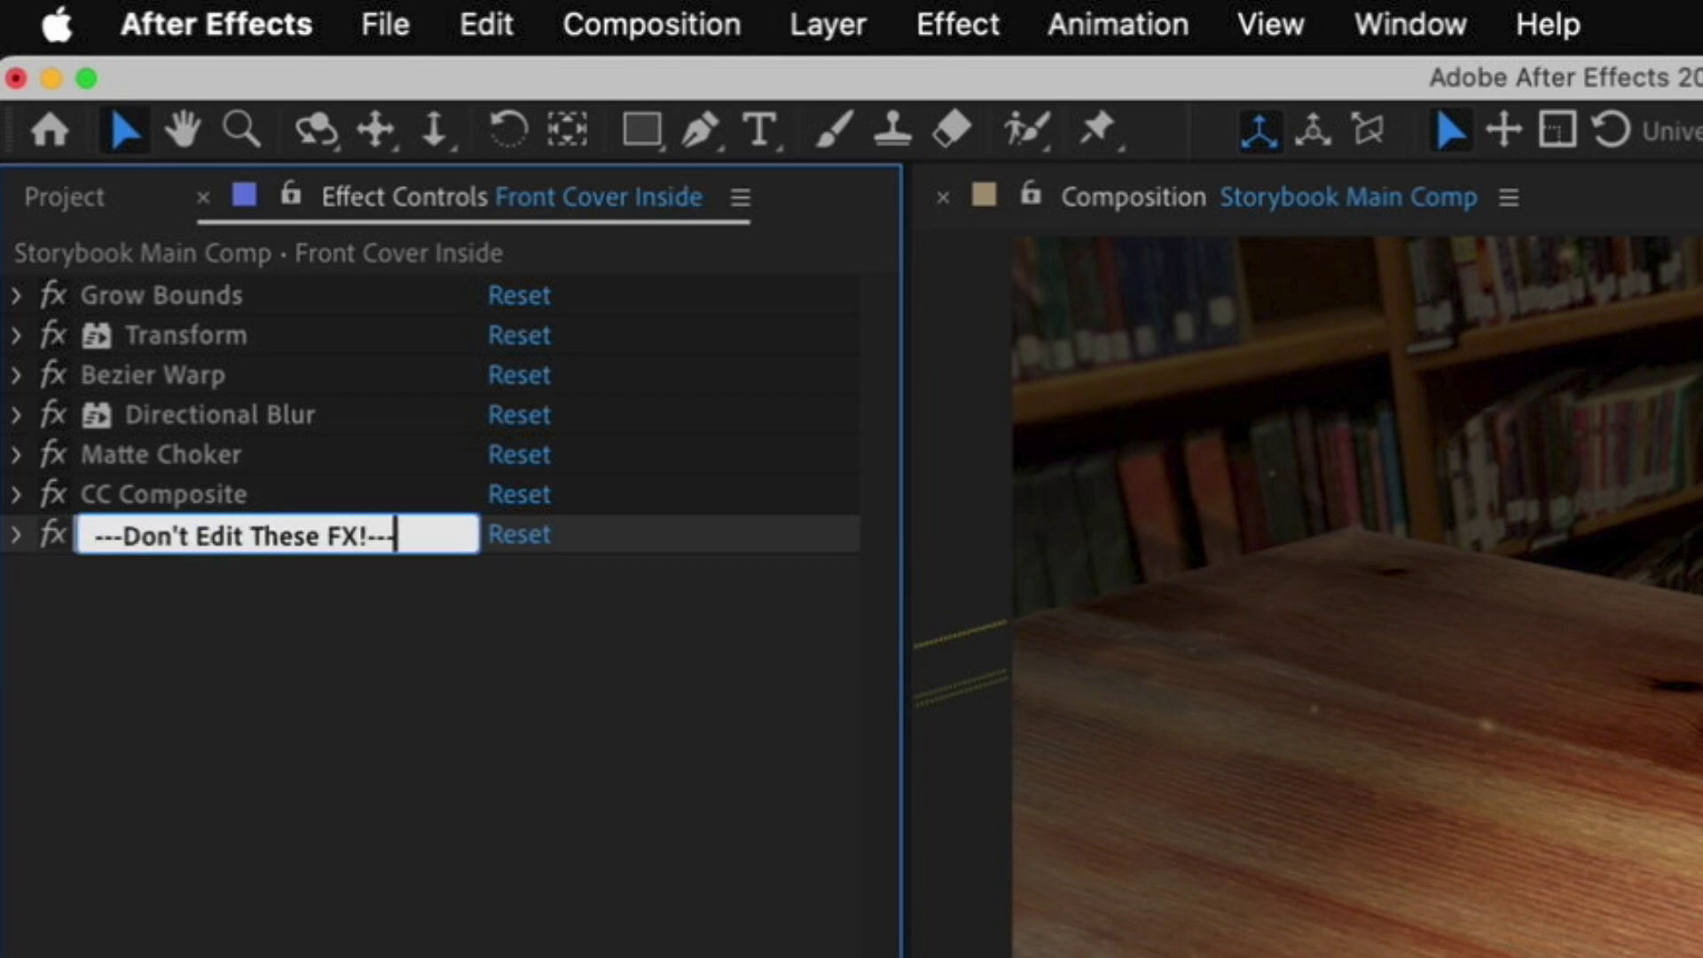
key(Return)
drag(137, 537, 164, 284)
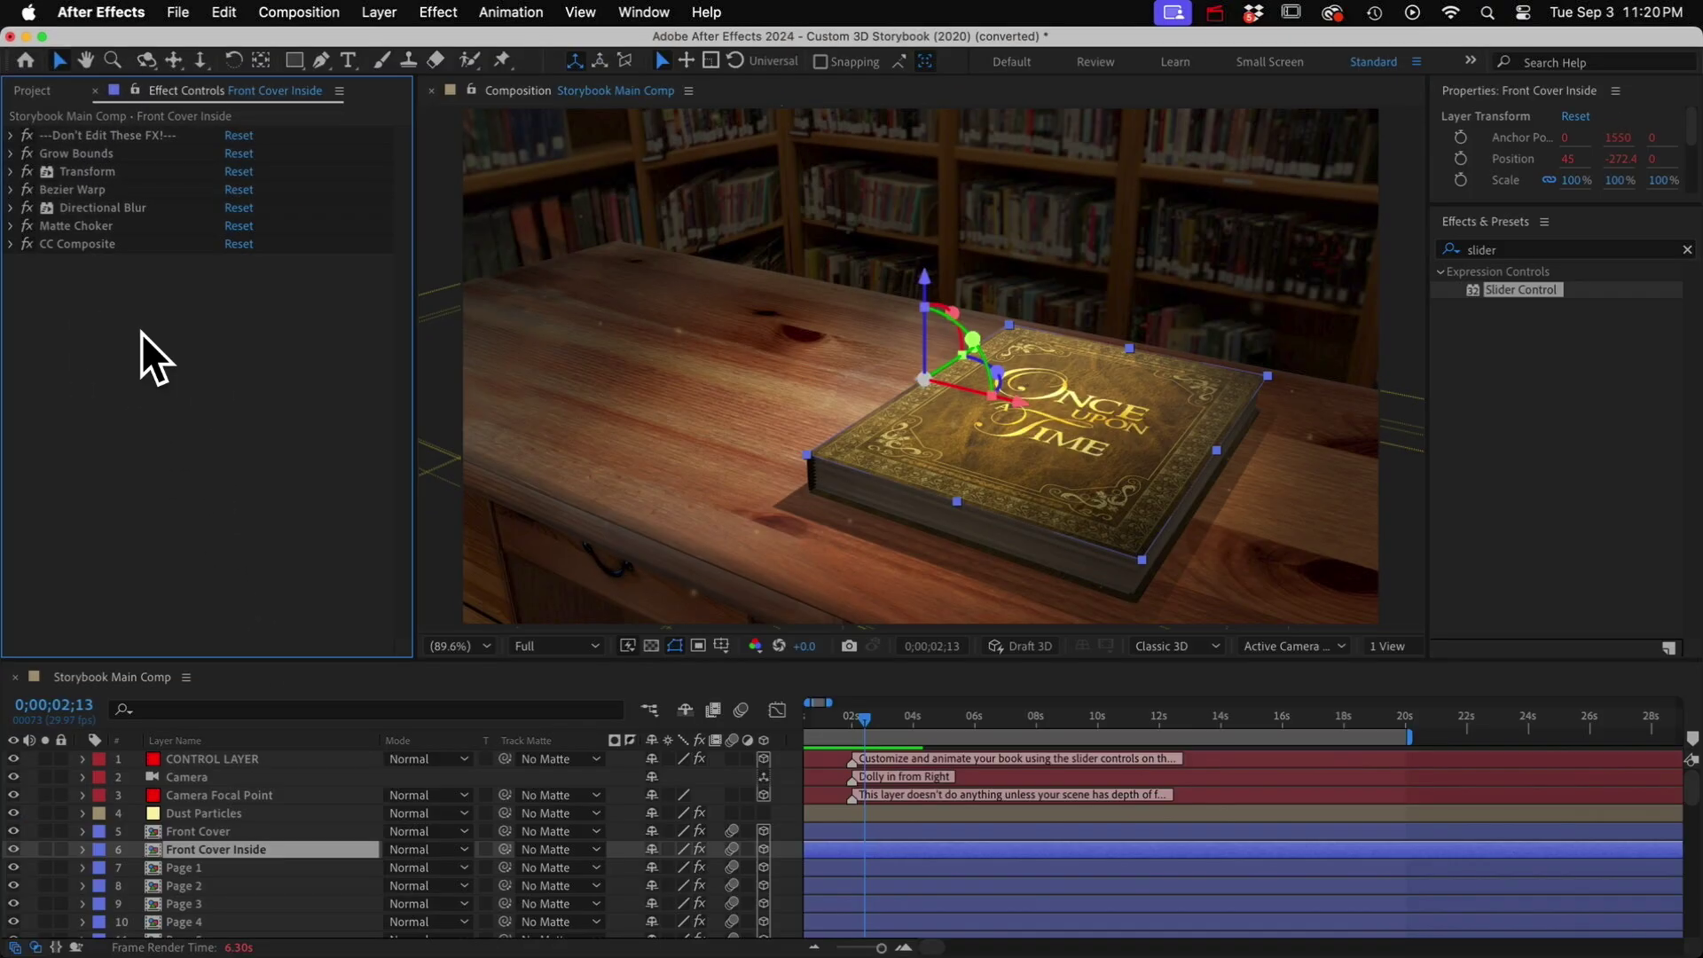